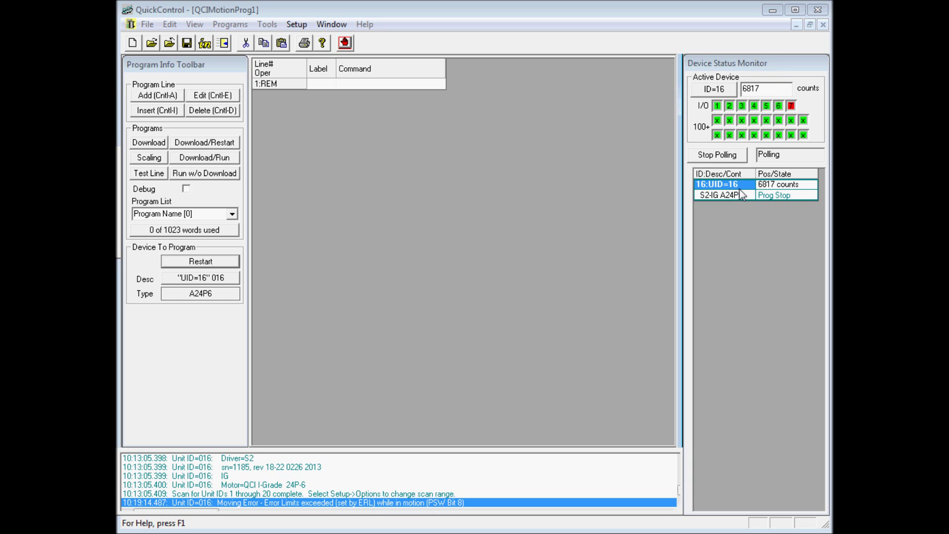
Select the S2-IG A24P6 controller's status entry and open the Control Panel, placing it fully in view.
left_click(721, 195)
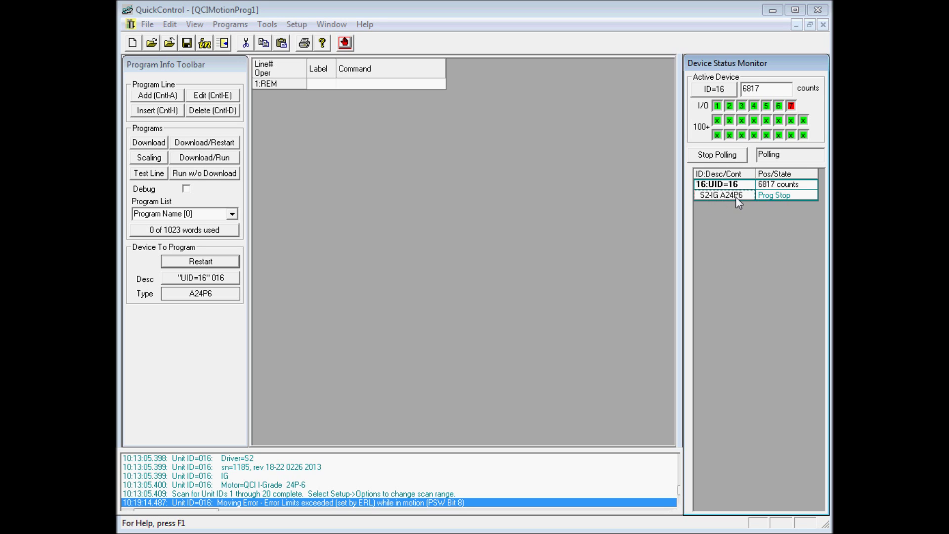
left_click(774, 197)
left_click(273, 26)
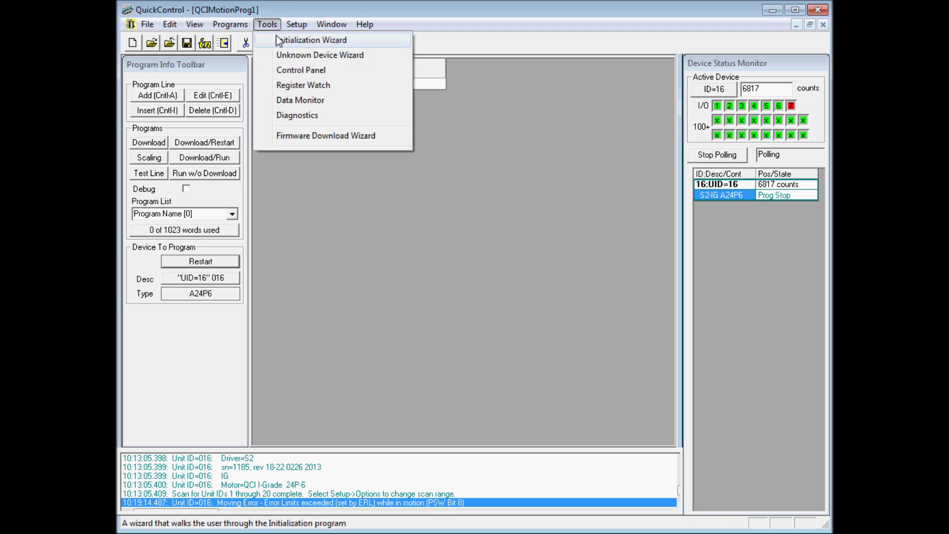
left_click(324, 73)
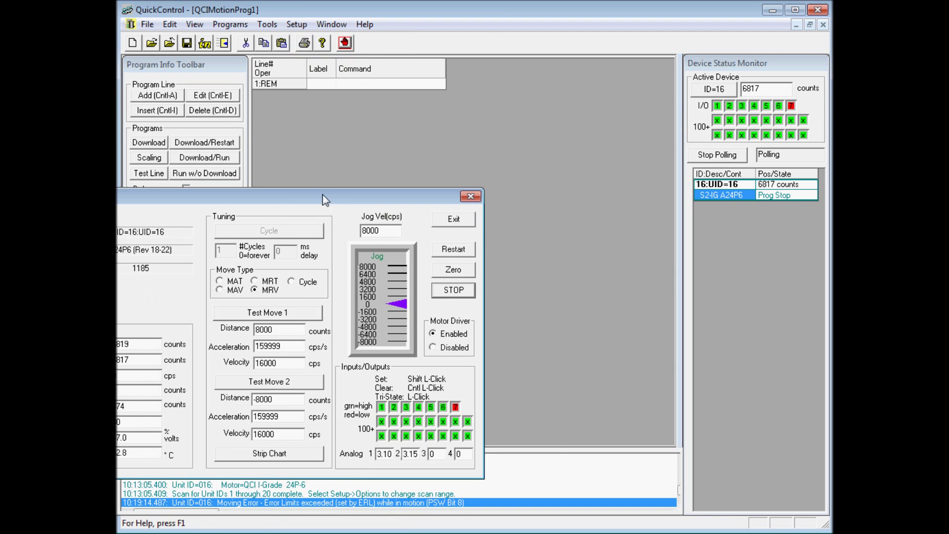
left_click_drag(324, 200, 423, 114)
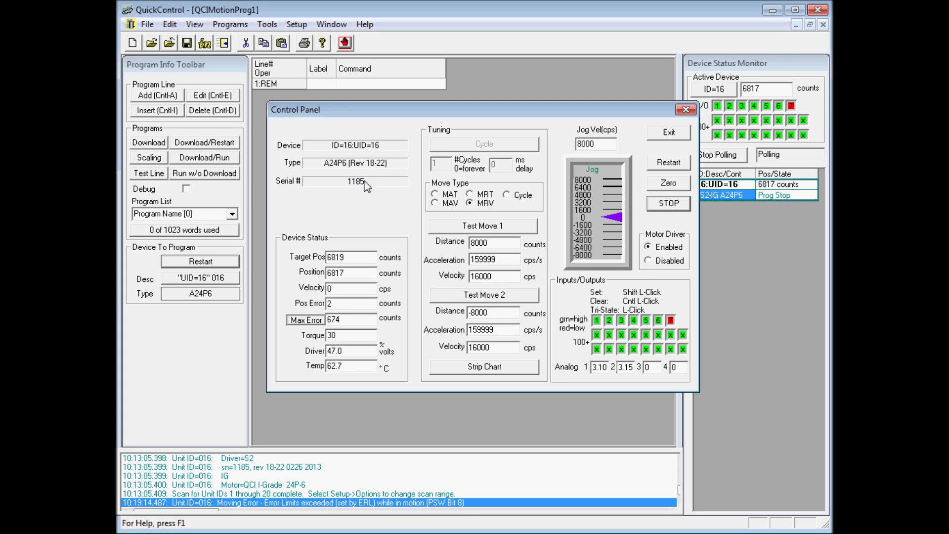
left_click_drag(388, 108, 377, 90)
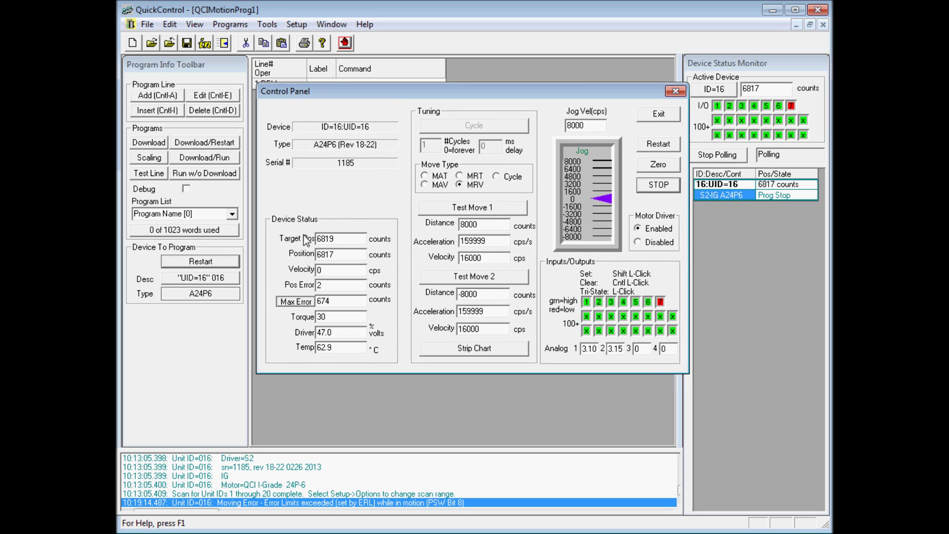
Try the MRT move type for the test moves and return to MRV.
left_click(362, 254)
left_click(443, 176)
left_click(477, 182)
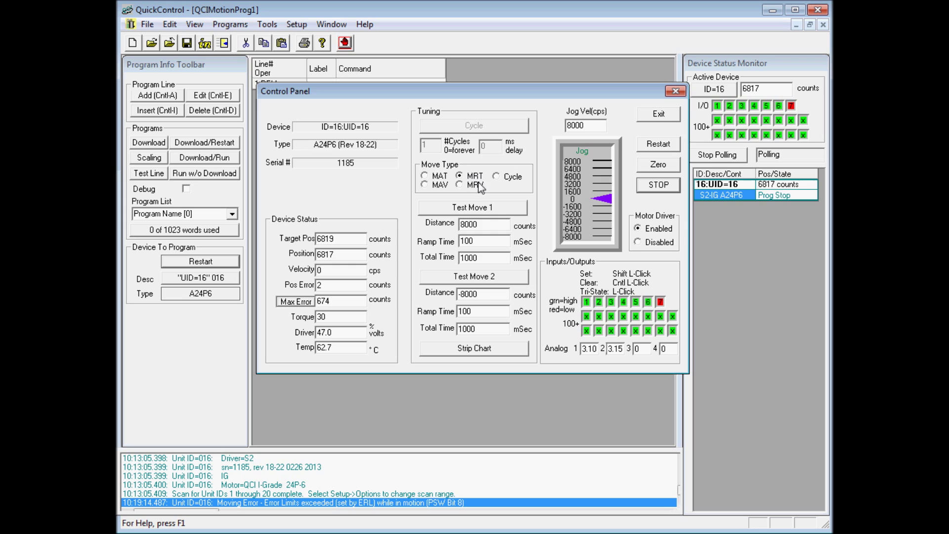
left_click(478, 185)
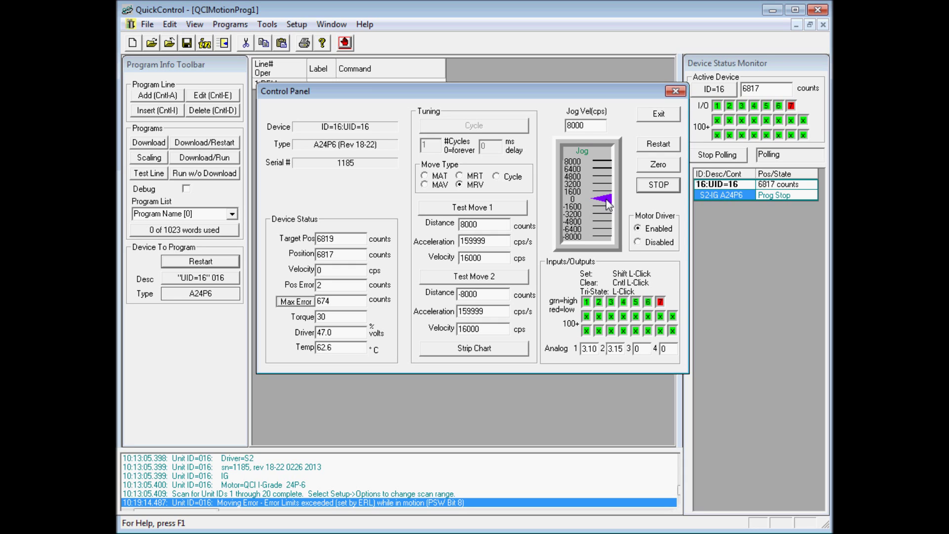
Jog the motor in the positive direction and in the negative direction with the Jog slider.
left_click_drag(608, 204, 613, 187)
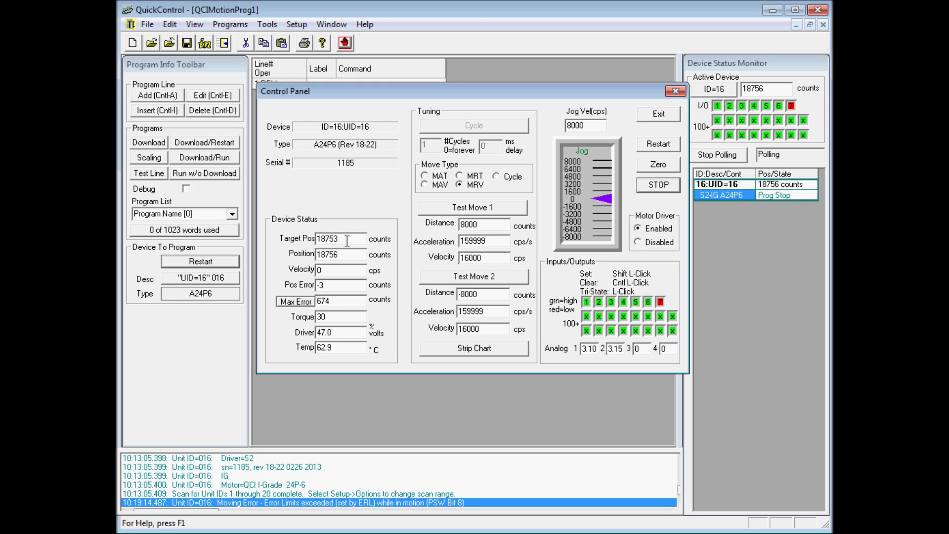
mouse_move(612, 198)
left_mouse_down()
mouse_move(612, 189)
mouse_move(610, 212)
left_mouse_up()
Clear I/O 1 to low, return it to tri-state, and close the Control Panel.
left_click(586, 302, "ctrl")
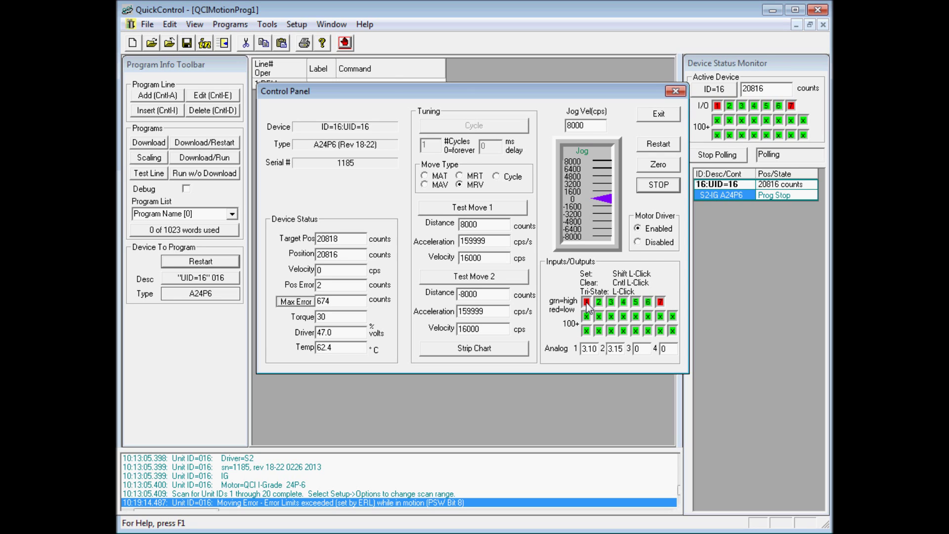
left_click(587, 302)
mouse_move(612, 349)
left_mouse_down()
mouse_move(624, 351)
mouse_move(601, 350)
left_mouse_up()
left_click(672, 144)
left_click(676, 92)
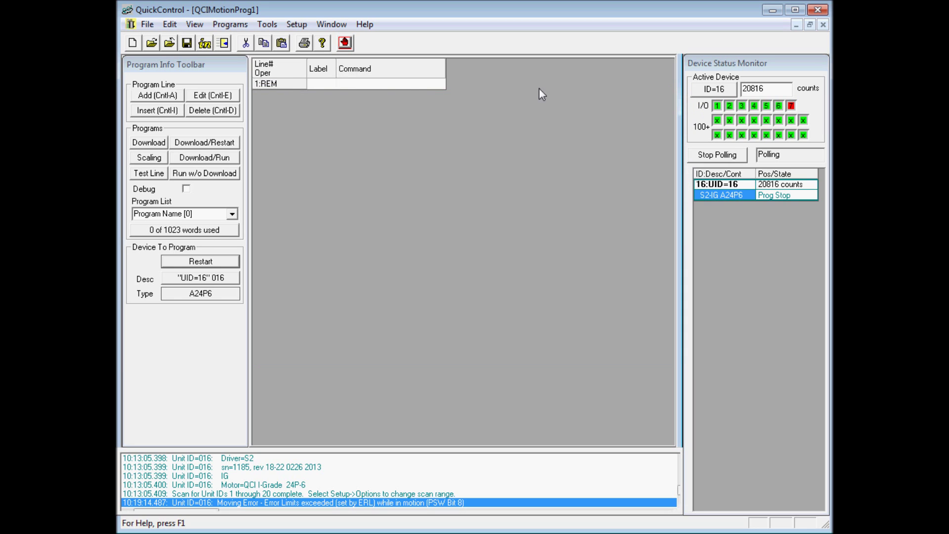
Open Register Watch, move it over the empty program area, and enlarge its window.
left_click(267, 24)
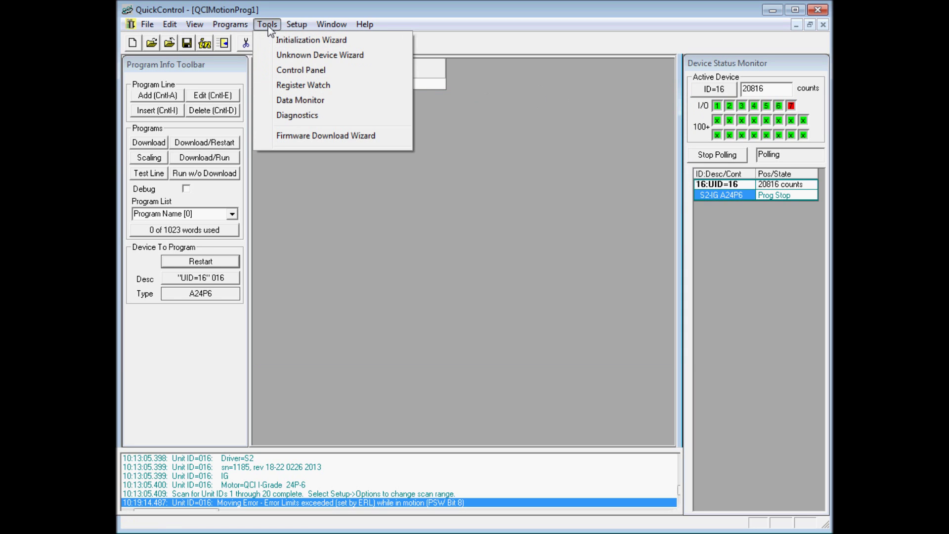
left_click(342, 87)
left_click_drag(609, 42, 514, 89)
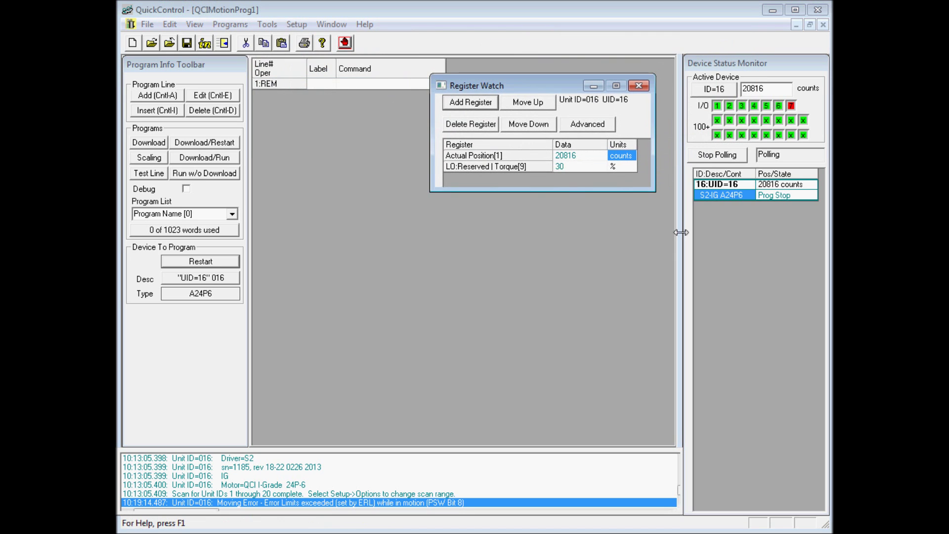
left_click_drag(654, 192, 710, 222)
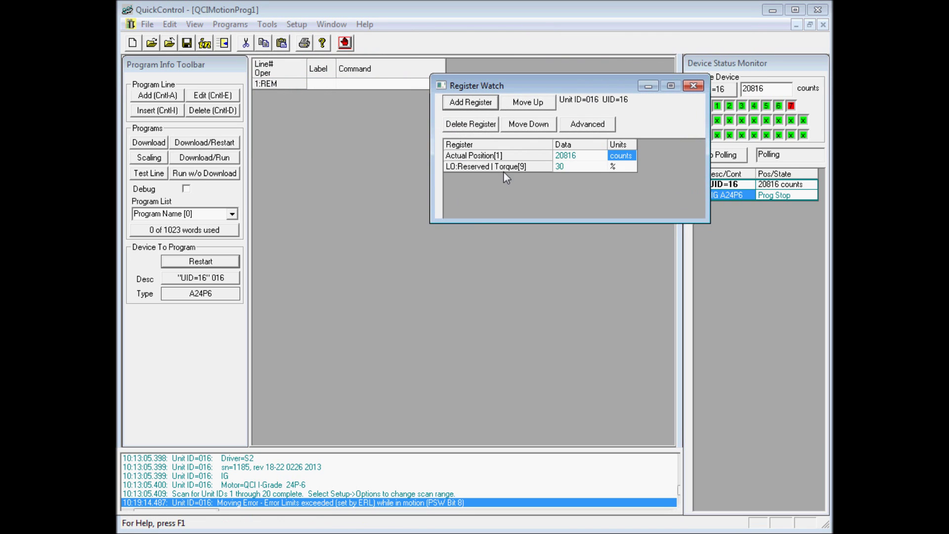
Compare the Actual Position register with the position in the Device Status Monitor, and examine the Torque register.
left_click(492, 156)
left_click_drag(586, 83, 560, 86)
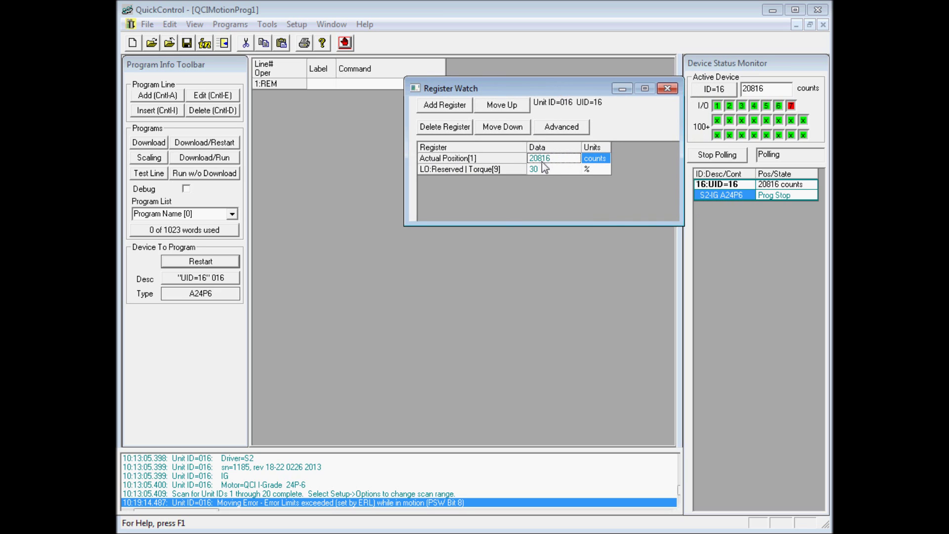
left_click(778, 89)
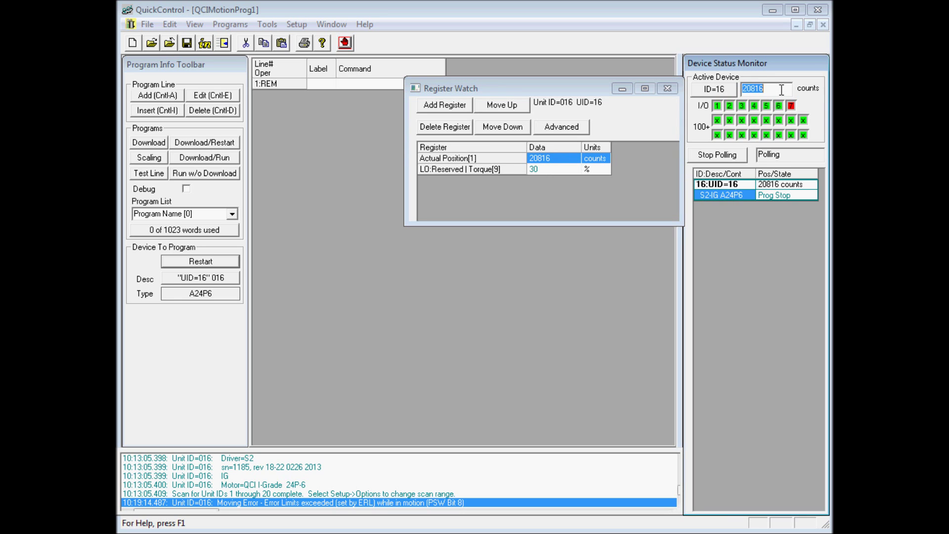
left_click(543, 169)
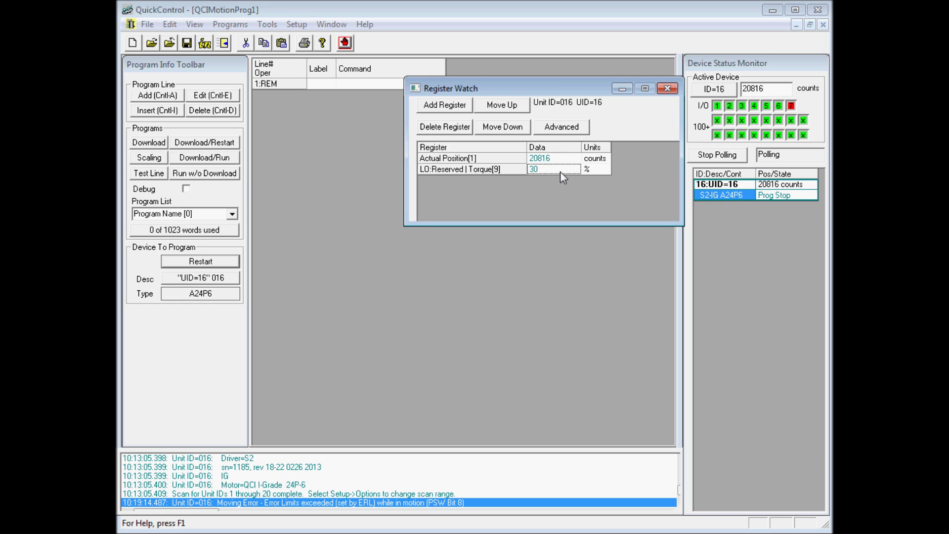
Add the lower word of the Max Position Error | Current Position Error (6) register to the watch list in Position format.
left_click(441, 107)
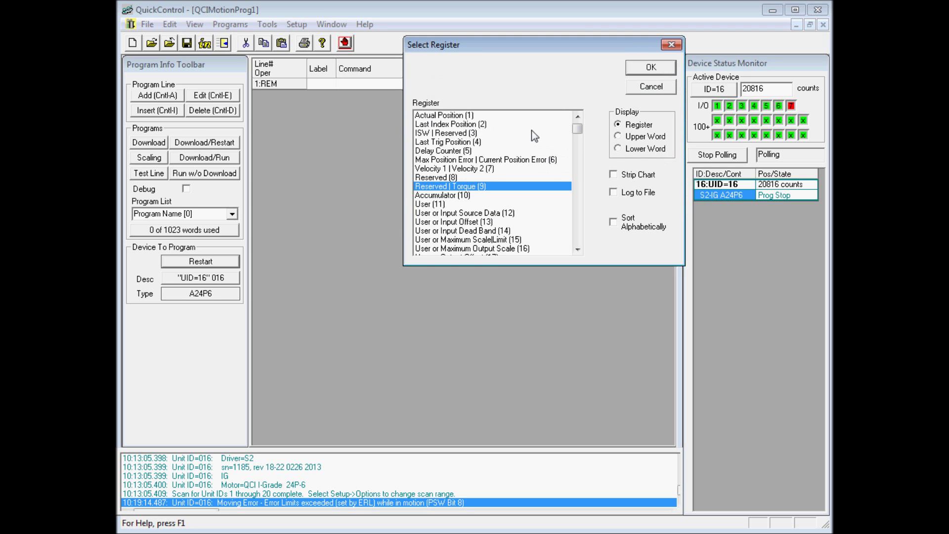
left_click(519, 169)
scroll(518, 170, "down", 1)
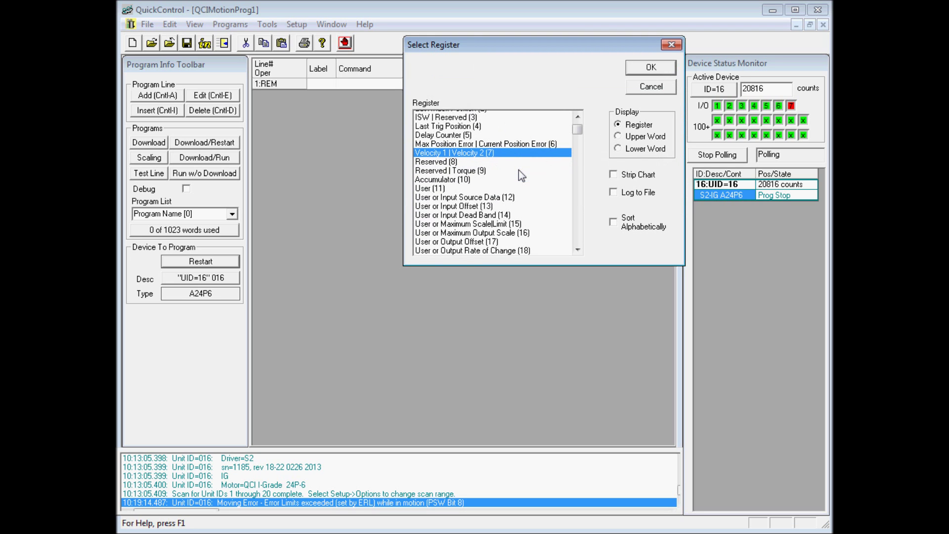
left_click(515, 169)
scroll(513, 167, "up", 3)
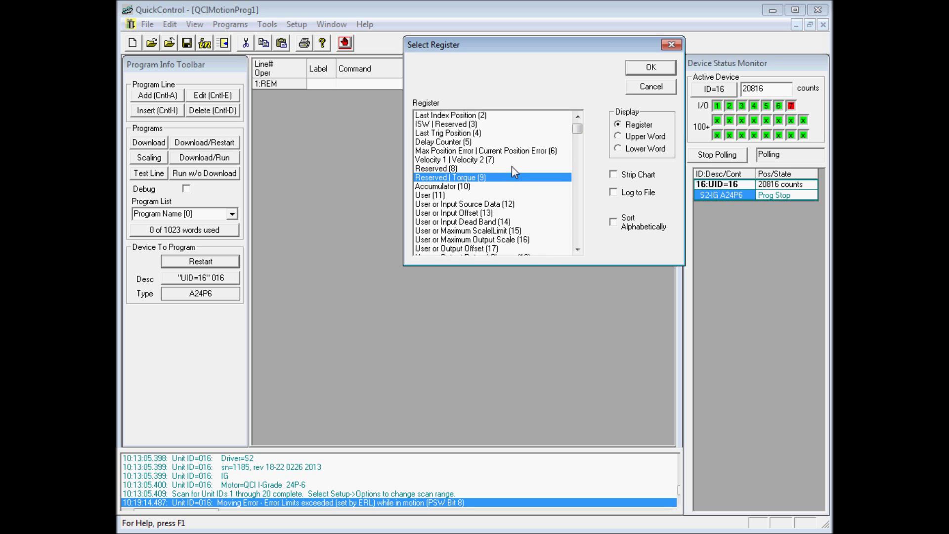
left_click(515, 167)
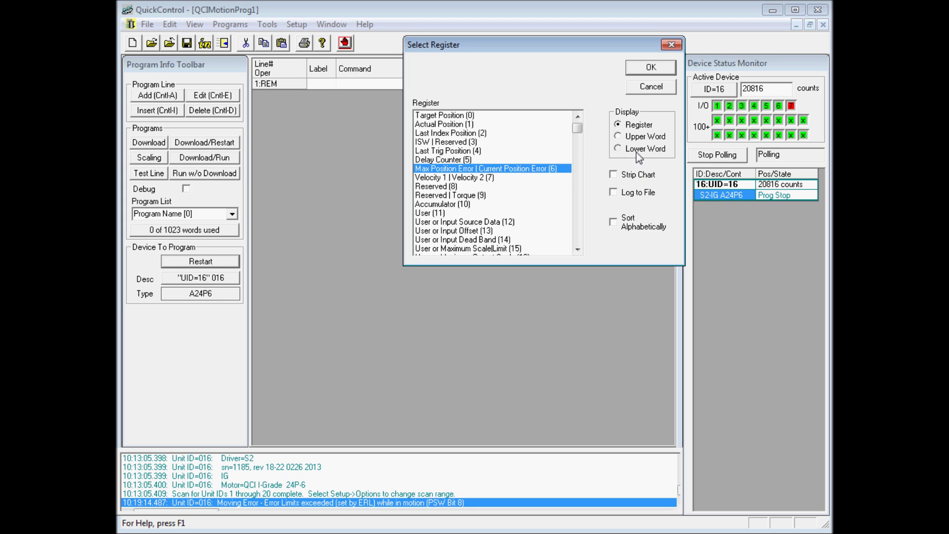
left_click(651, 67)
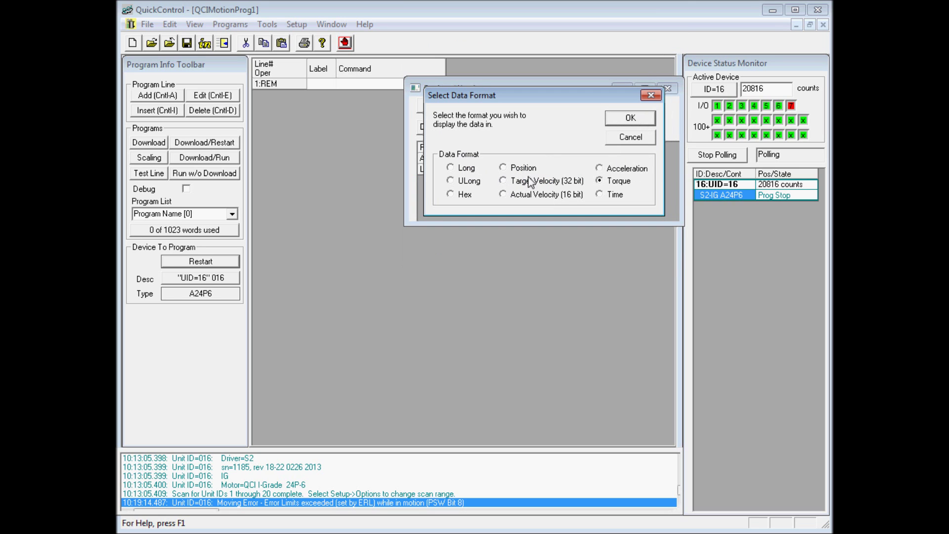
left_click(642, 117)
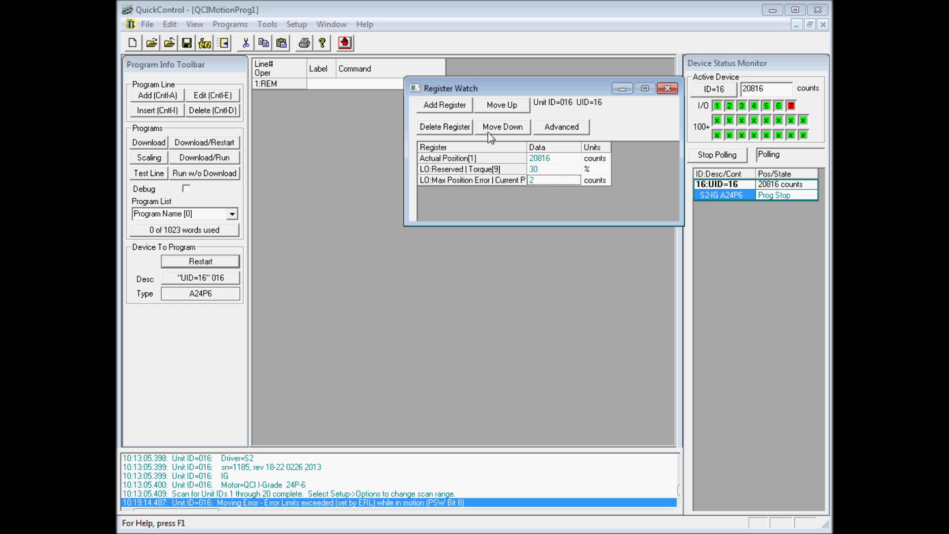
Add the Target Position (0) register to the watch list in Position format.
left_click(456, 106)
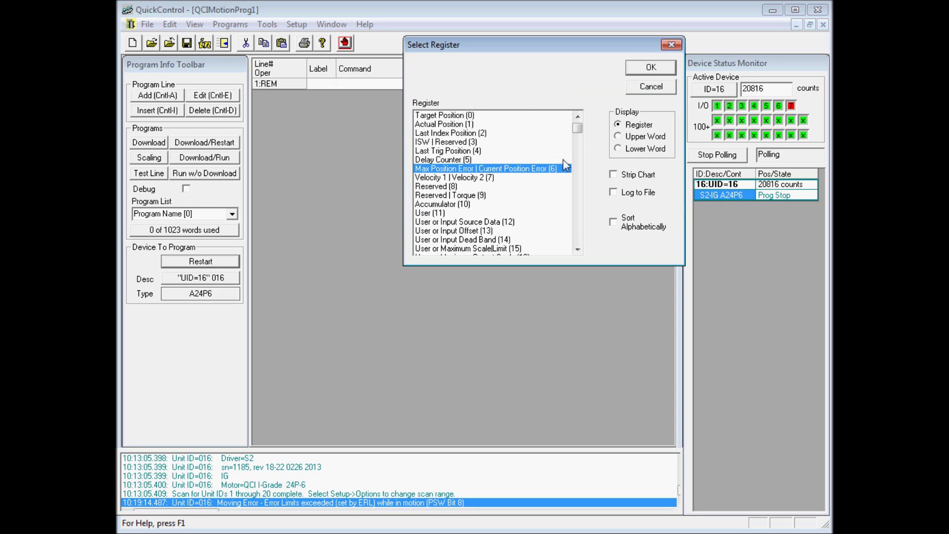
left_click(467, 116)
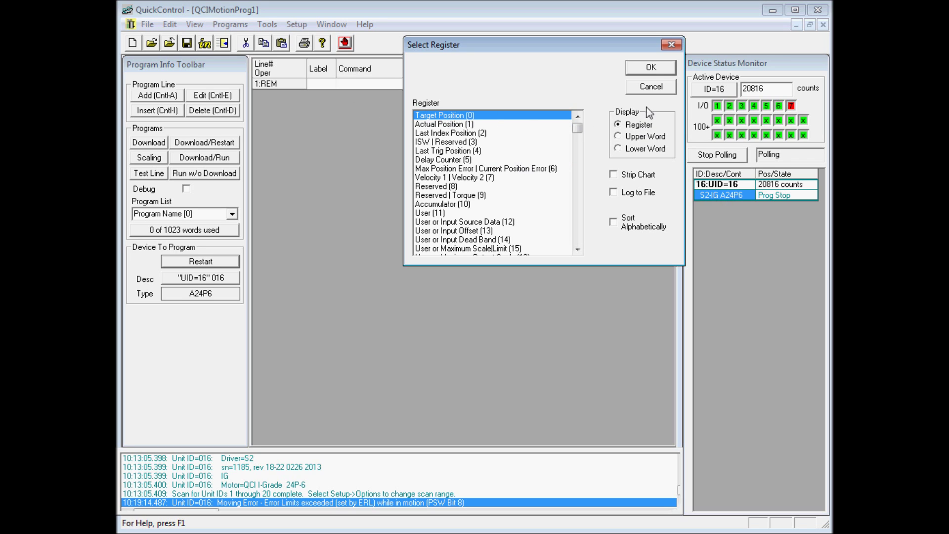
left_click(651, 68)
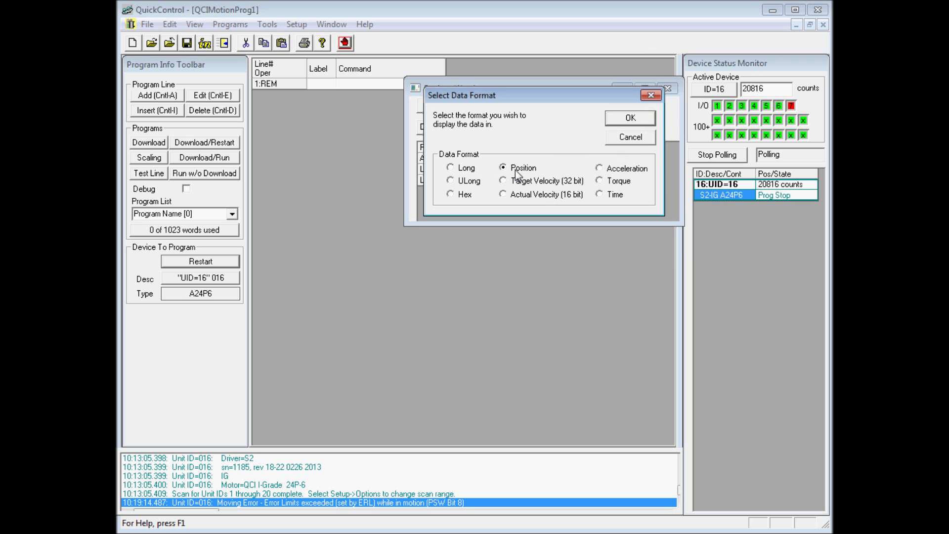
left_click(640, 119)
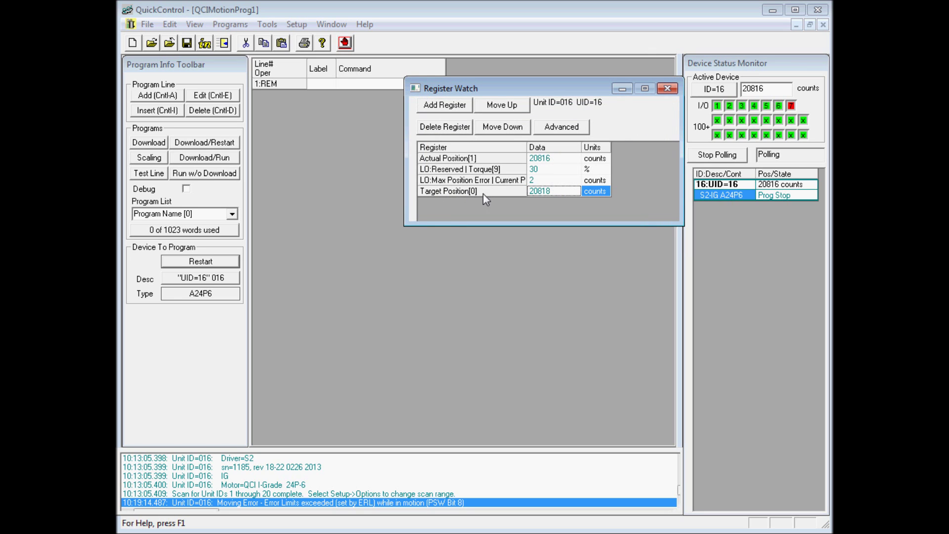
Widen the Register column to fit the full register names, and make the Register Watch window taller and reposition it.
left_click(545, 160)
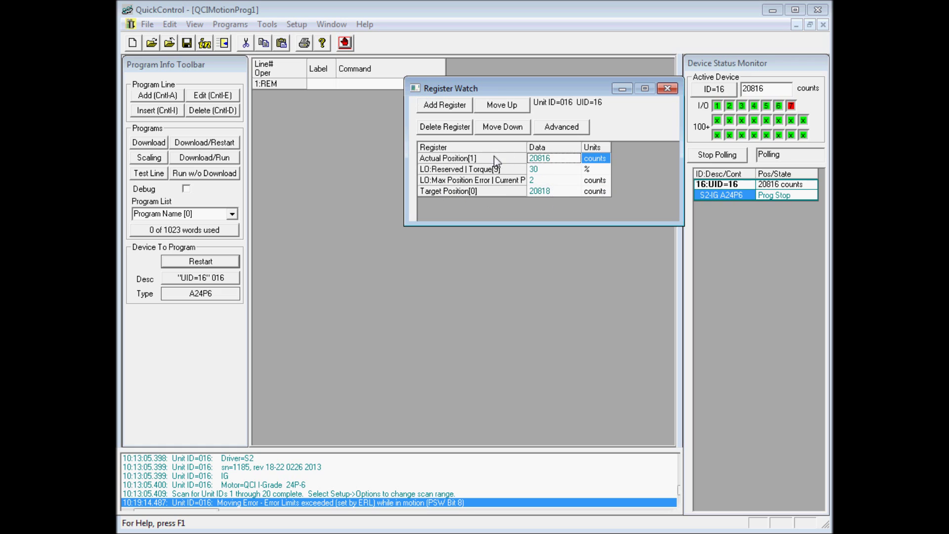
left_click(547, 191)
left_click_drag(527, 146, 548, 147)
left_click_drag(548, 148, 581, 146)
left_click(549, 182)
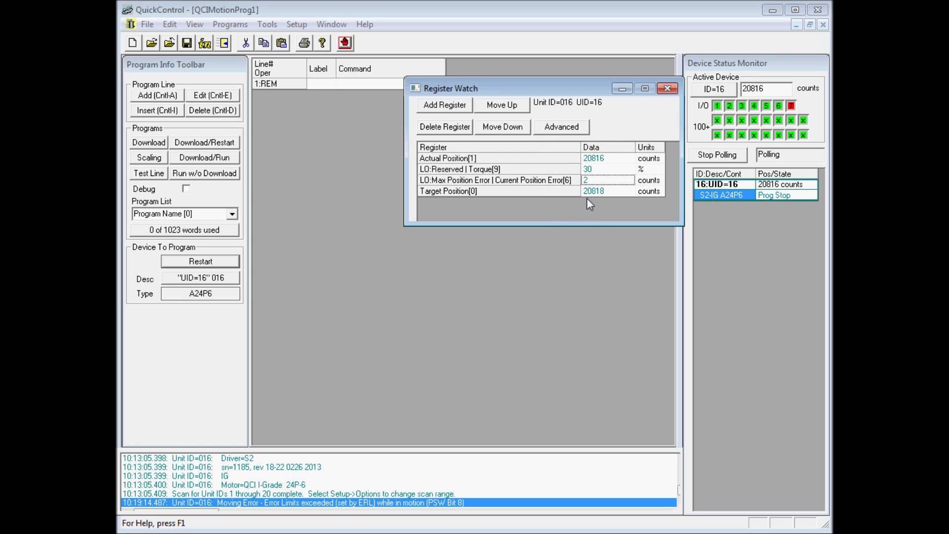
left_click_drag(576, 225, 576, 237)
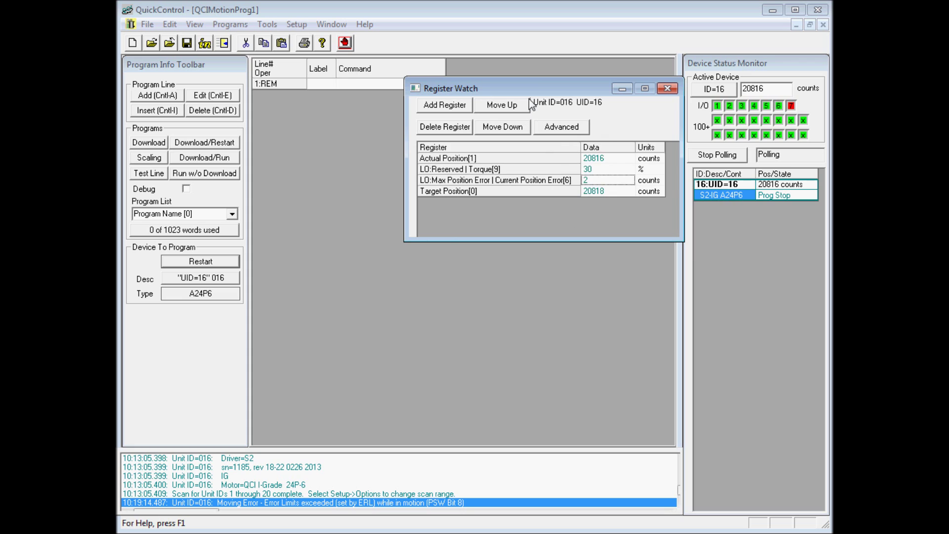
left_click_drag(538, 88, 559, 107)
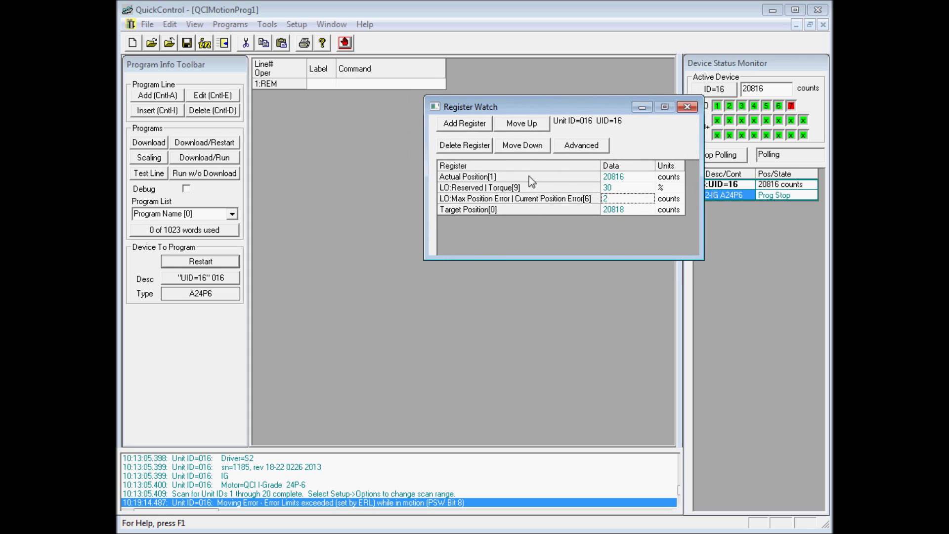
Open a strip chart of the Actual Position register, and enlarge its window clear of the watched register values.
left_click(486, 180)
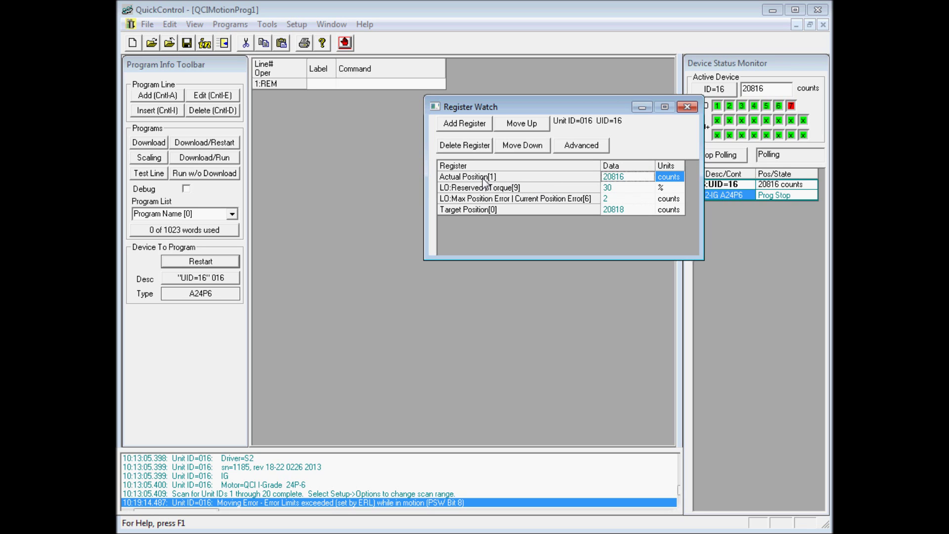
right_click(499, 177)
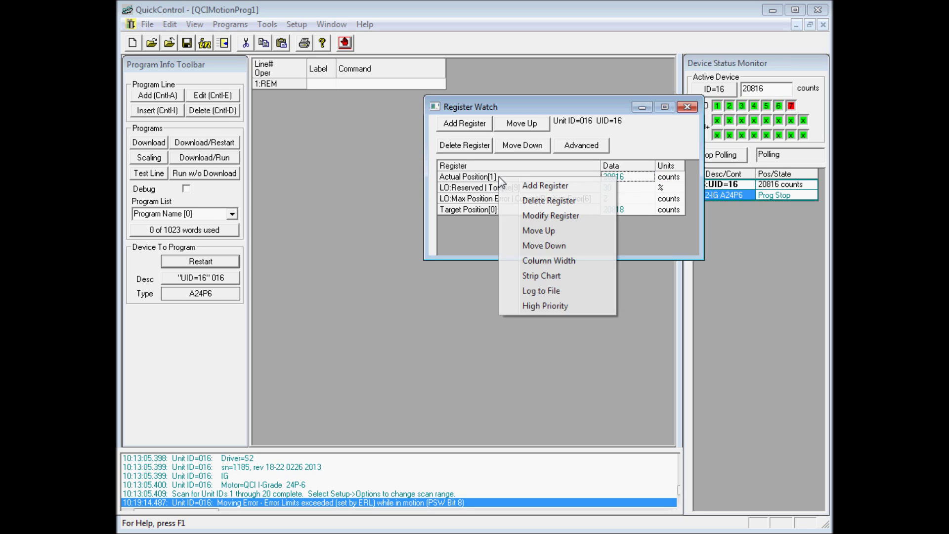
left_click(545, 276)
left_click_drag(401, 197, 251, 249)
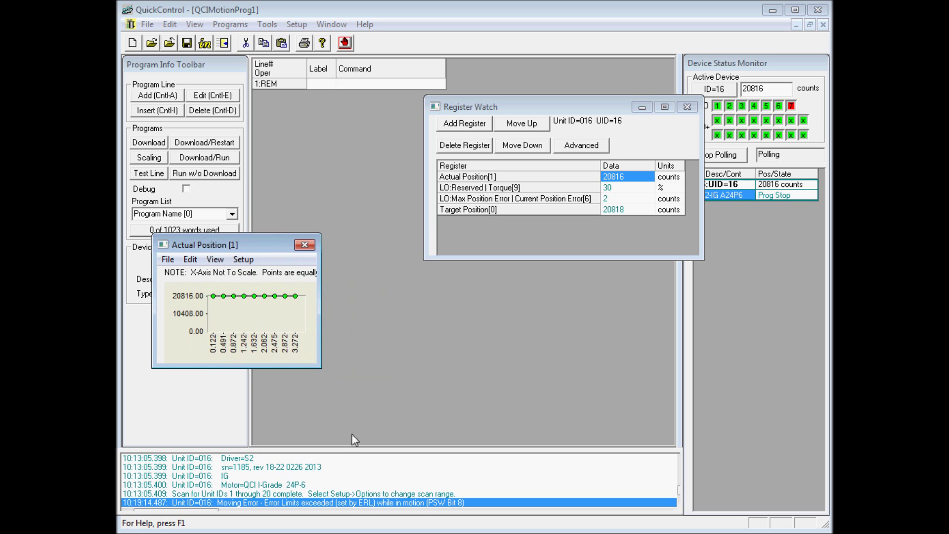
left_click_drag(321, 367, 448, 434)
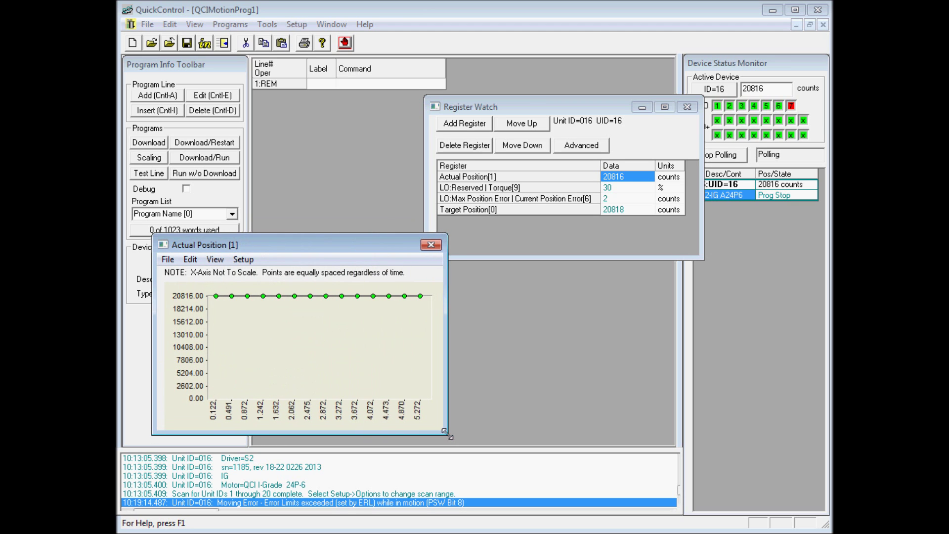
left_click_drag(313, 250, 301, 253)
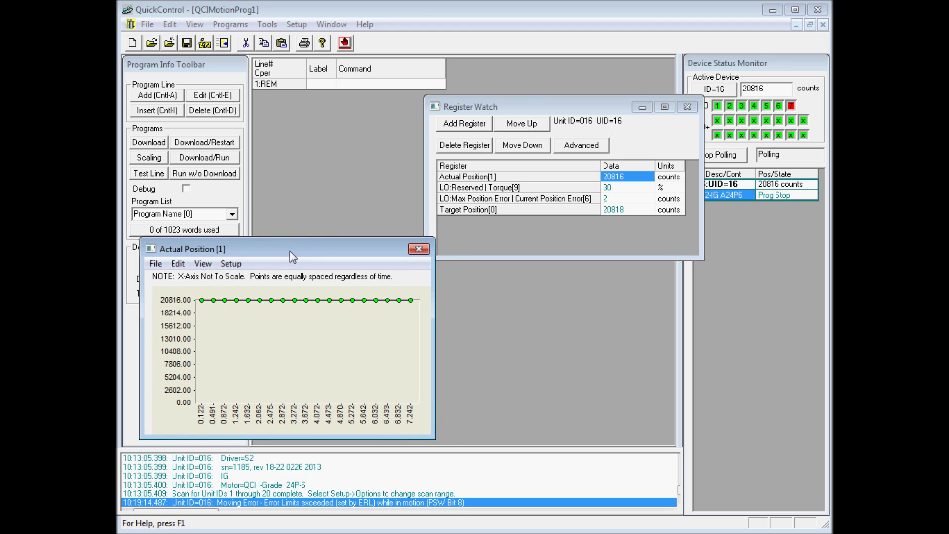
Open the Control Panel and arrange it and the Actual Position chart so that both are visible.
left_click(271, 25)
left_click(289, 72)
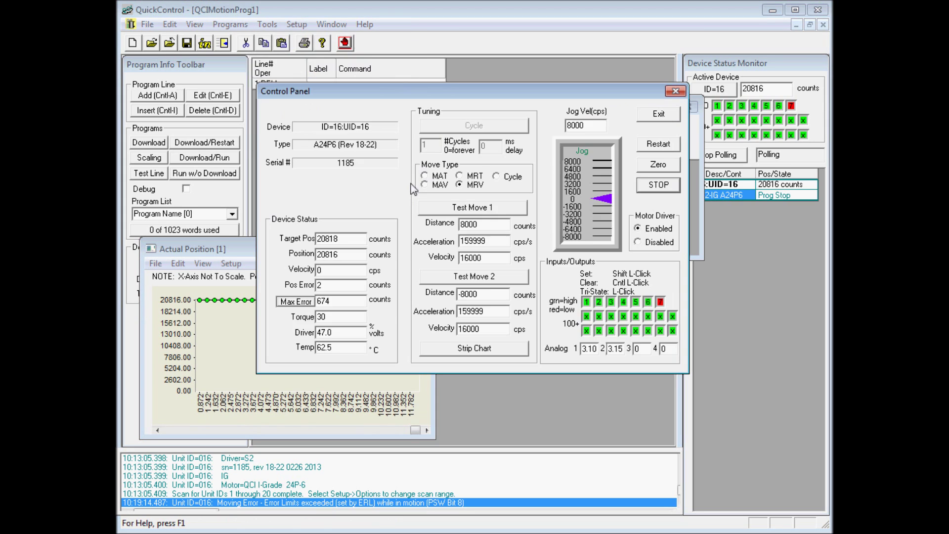
left_click_drag(403, 92, 512, 225)
left_click_drag(239, 248, 238, 33)
Jog the motor forward at about 3100 cps, in reverse at about 4200 cps, and briefly forward again.
left_click(729, 336)
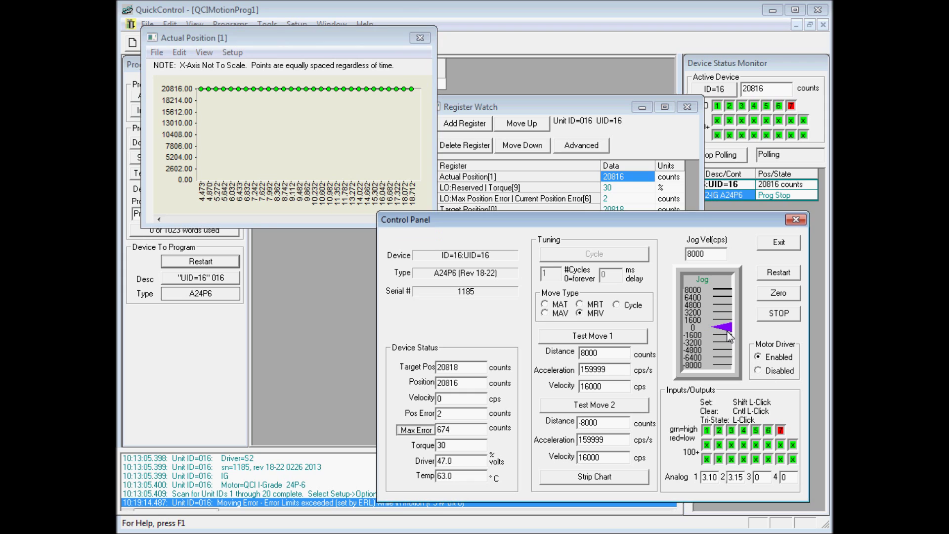
left_click_drag(727, 328, 728, 318)
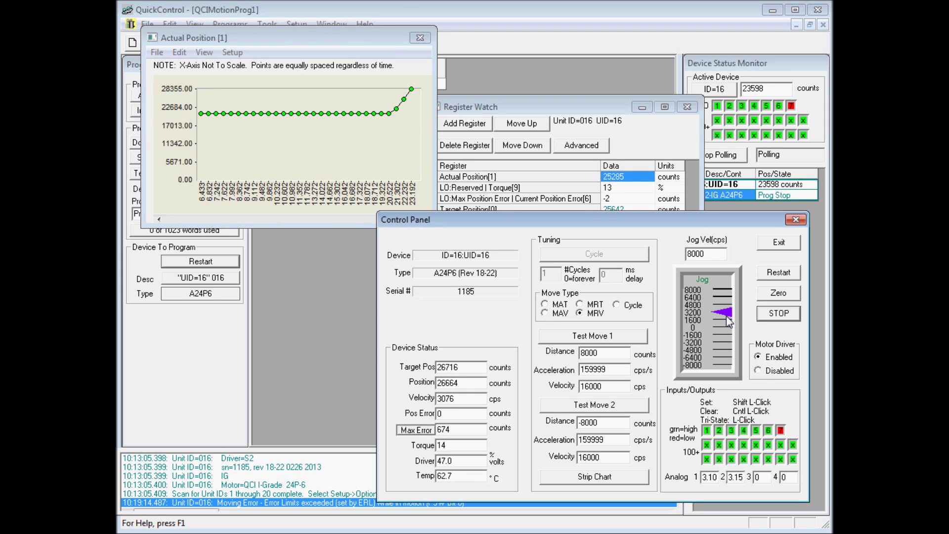
left_click_drag(730, 322, 725, 358)
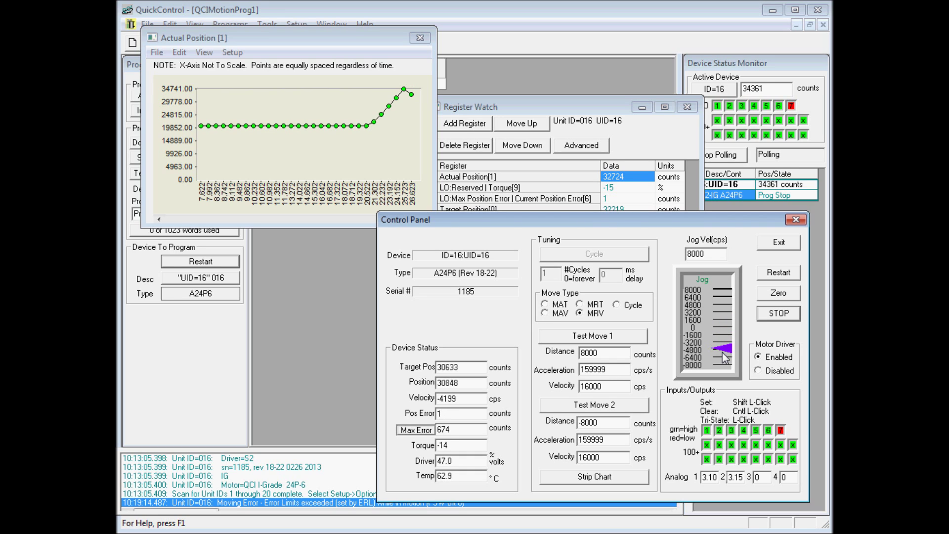
left_click_drag(725, 357, 725, 324)
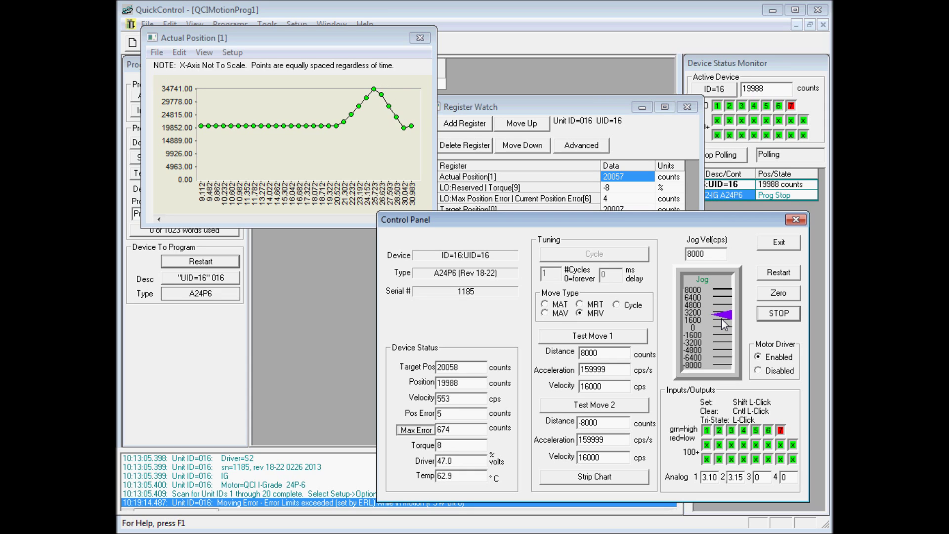
left_click(724, 324)
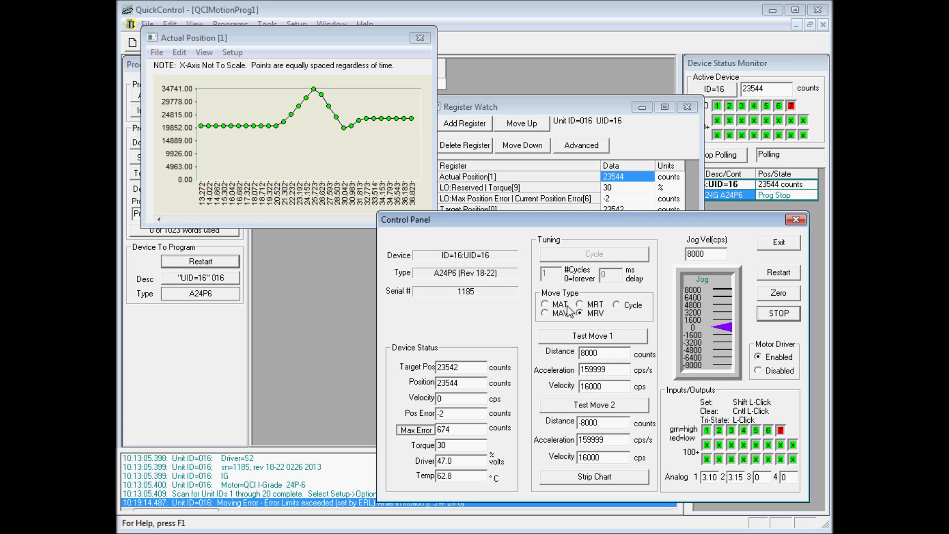
Set Test Move 1 to a distance of 30000 counts, an acceleration of 30000 cps/s and a velocity of 5000 cps.
double_click(603, 353)
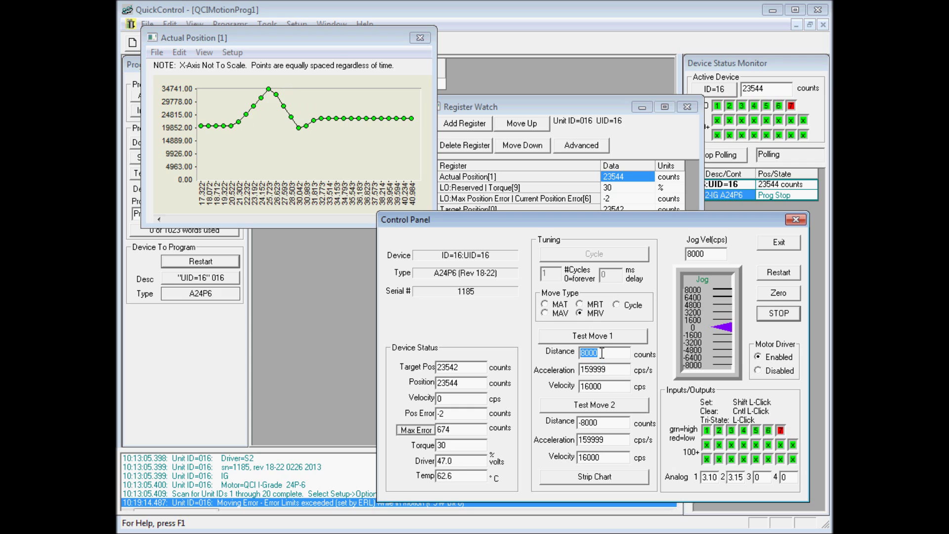
type("4")
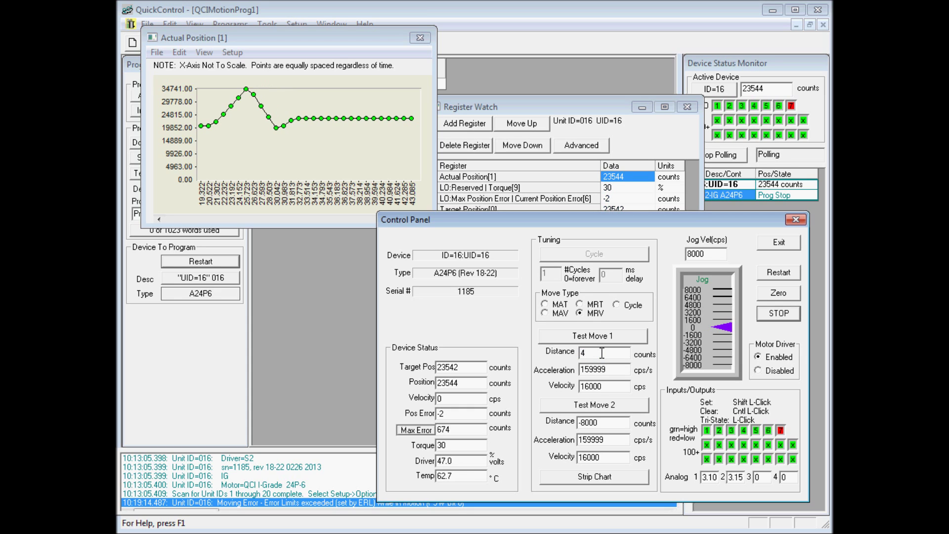
type("30000")
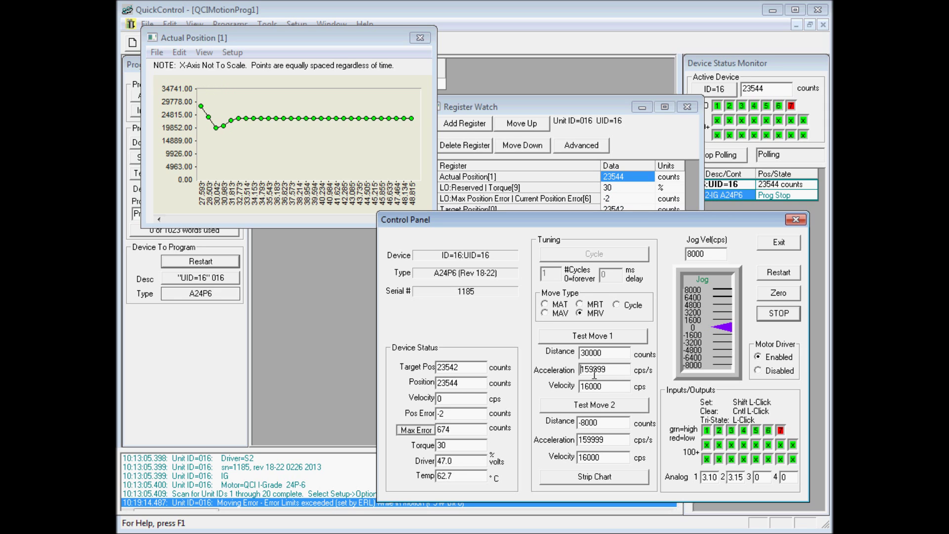
double_click(594, 371)
type("3")
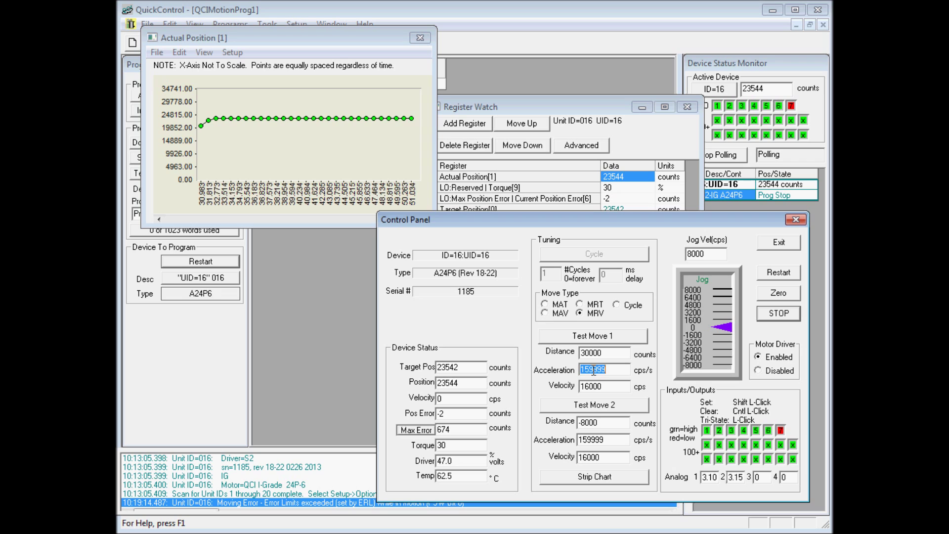
type("0000")
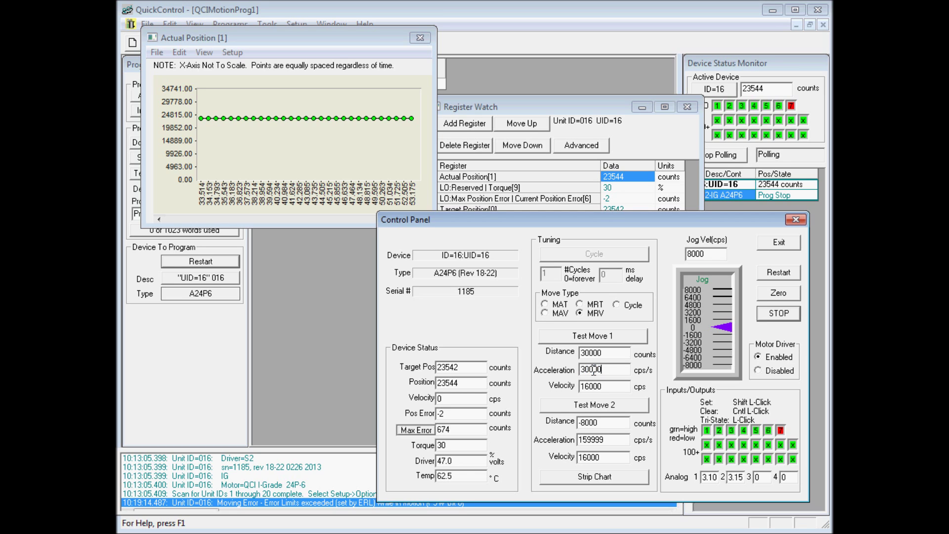
double_click(590, 384)
type("5000")
left_click(611, 373)
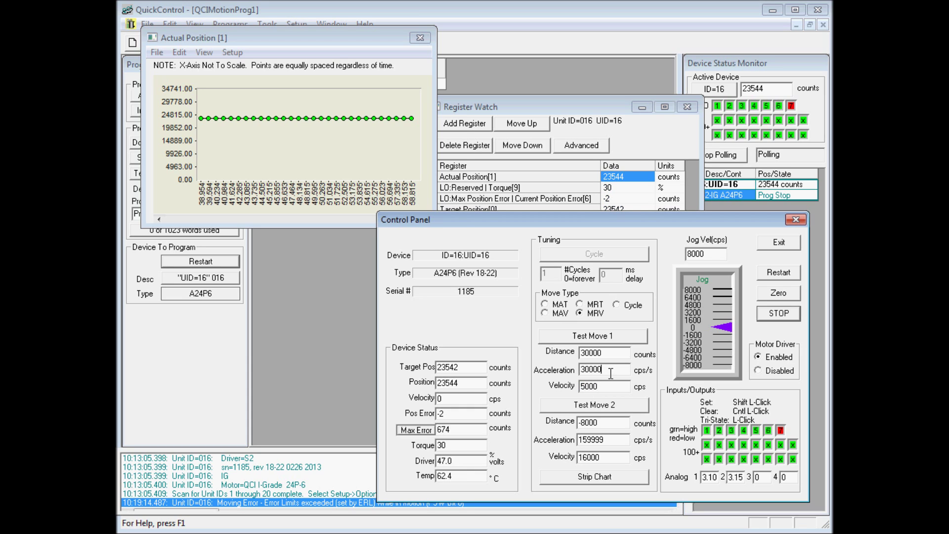
Run Test Move 1 as an MRV move.
left_click(634, 340)
left_click(580, 331)
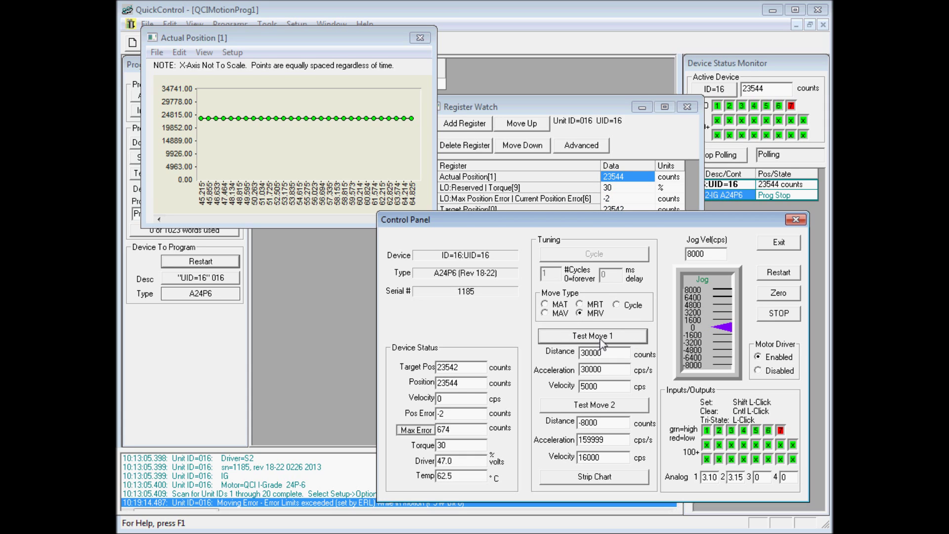
left_click(627, 341)
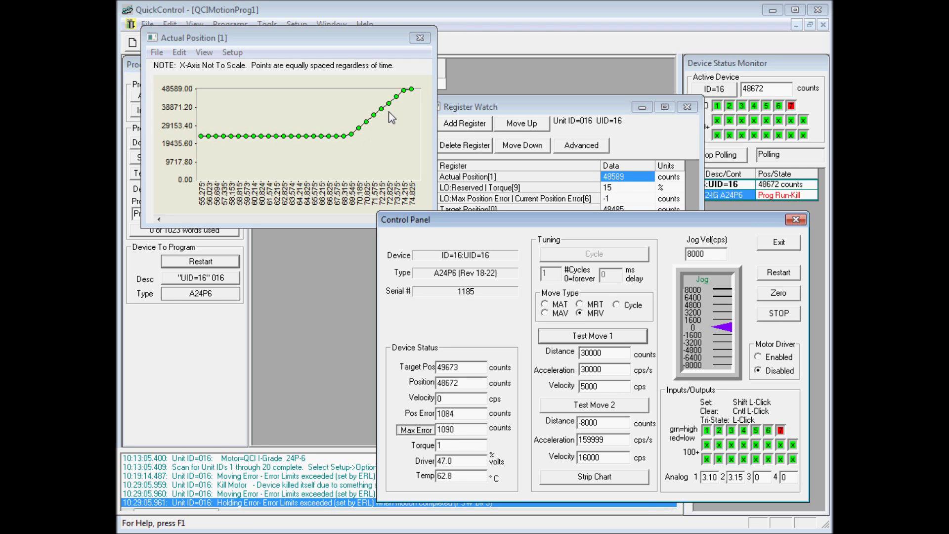
Move the Kill Motor message aside and close the Actual Position chart, Control Panel and Register Watch windows.
left_click_drag(242, 42, 313, 112)
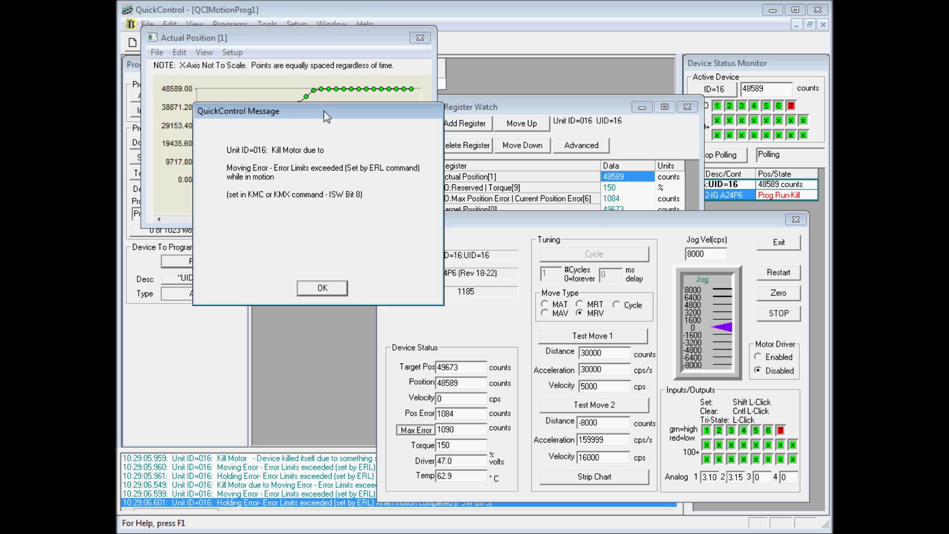
left_click_drag(325, 111, 276, 113)
left_click(313, 52)
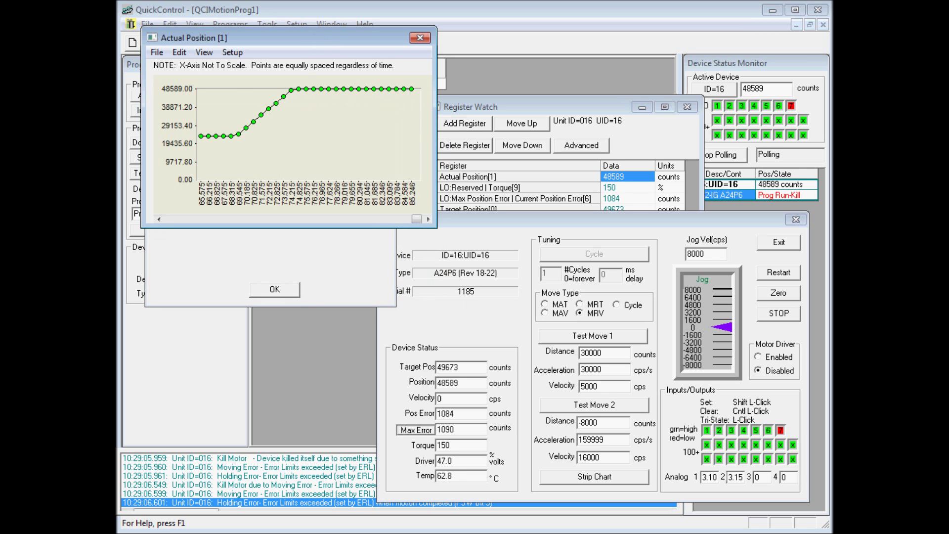
left_click(420, 39)
left_click(779, 243)
left_click(687, 106)
left_click_drag(291, 115, 304, 83)
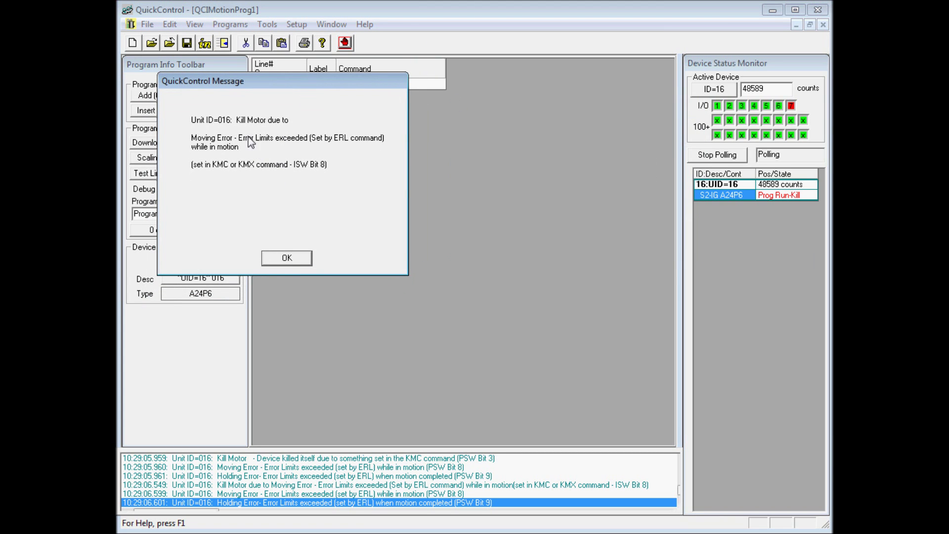
left_click_drag(262, 80, 272, 102)
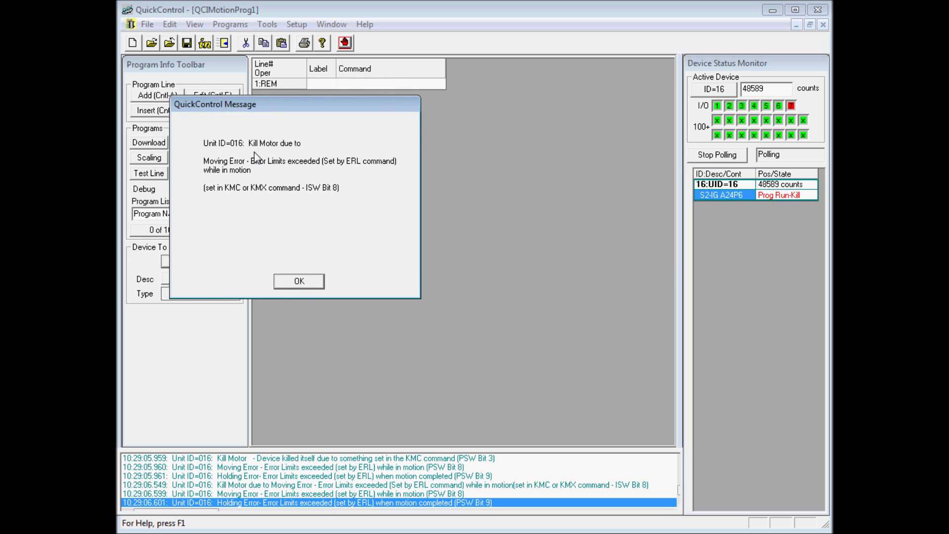
Examine the Moving Error and Holding Error bits of the ISW word in the device diagnostics, and dismiss the Kill Motor message.
left_click(269, 23)
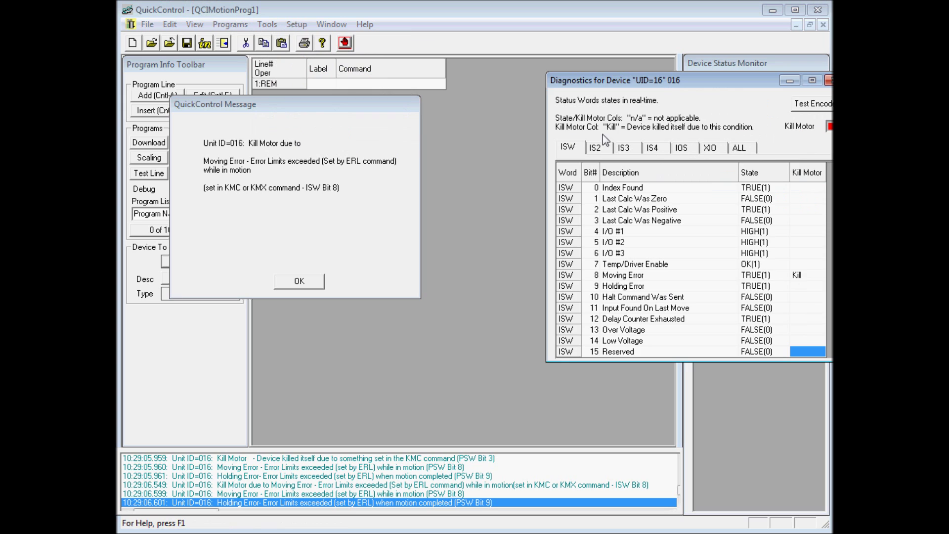
left_click_drag(707, 80, 615, 71)
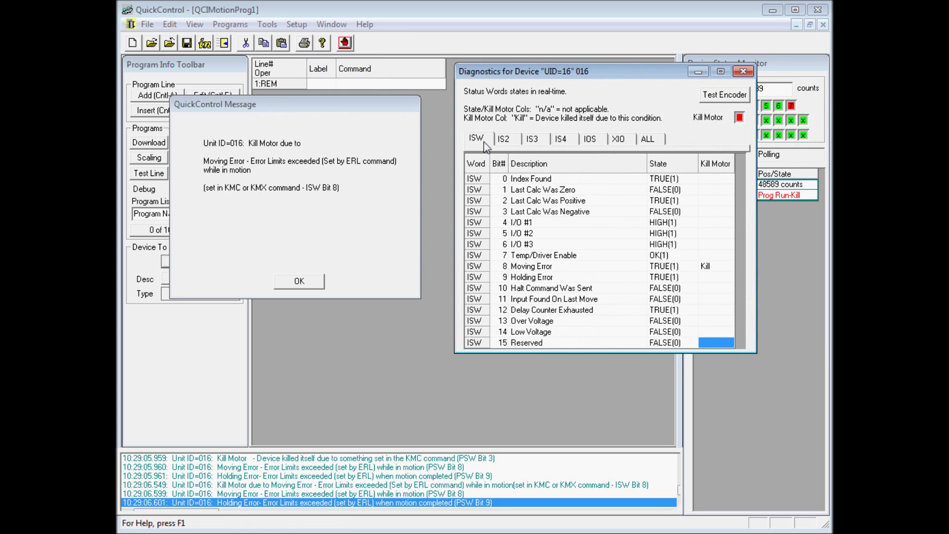
left_click(543, 267)
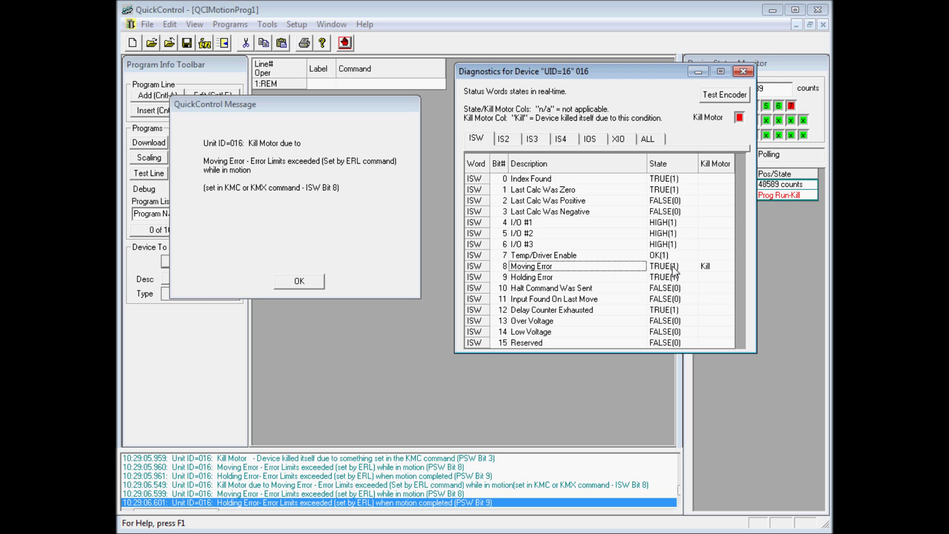
left_click(696, 269)
left_click(718, 267)
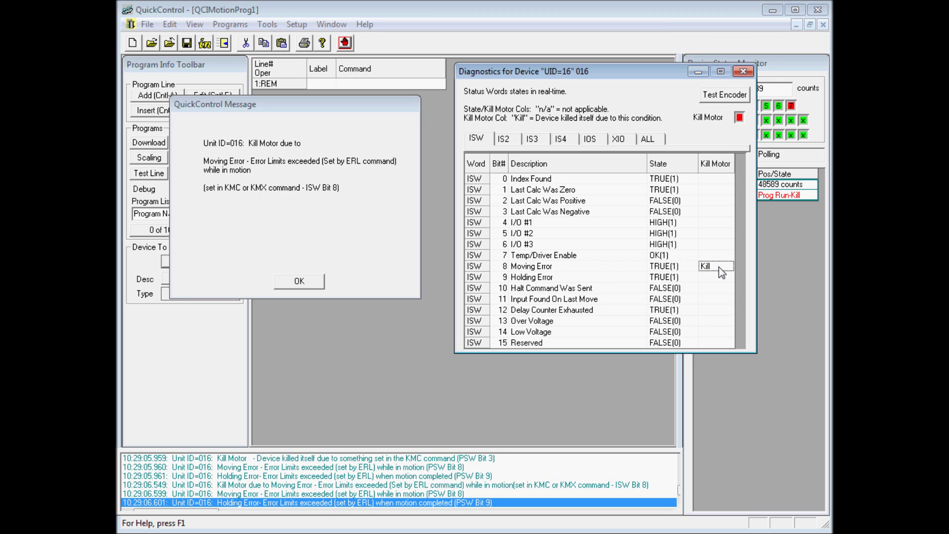
left_click(665, 270)
left_click(591, 269)
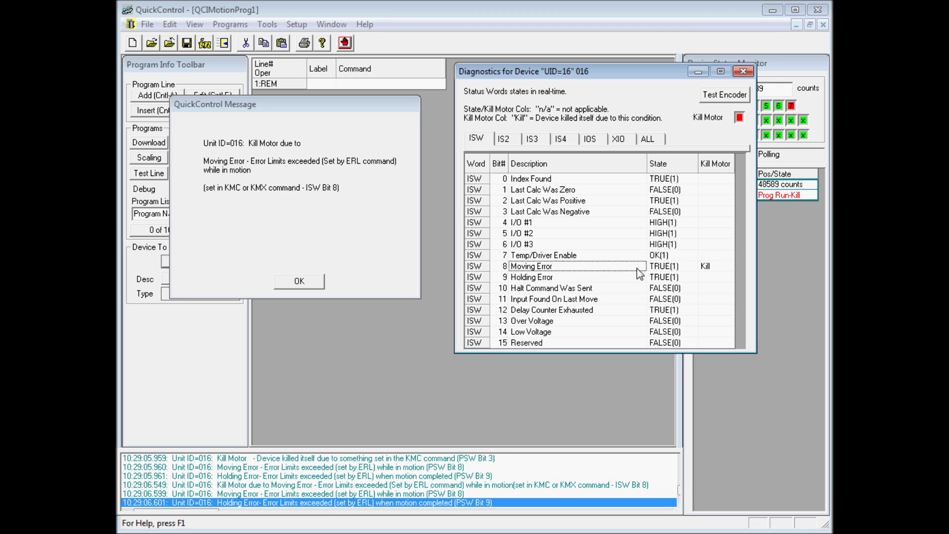
left_click(535, 276)
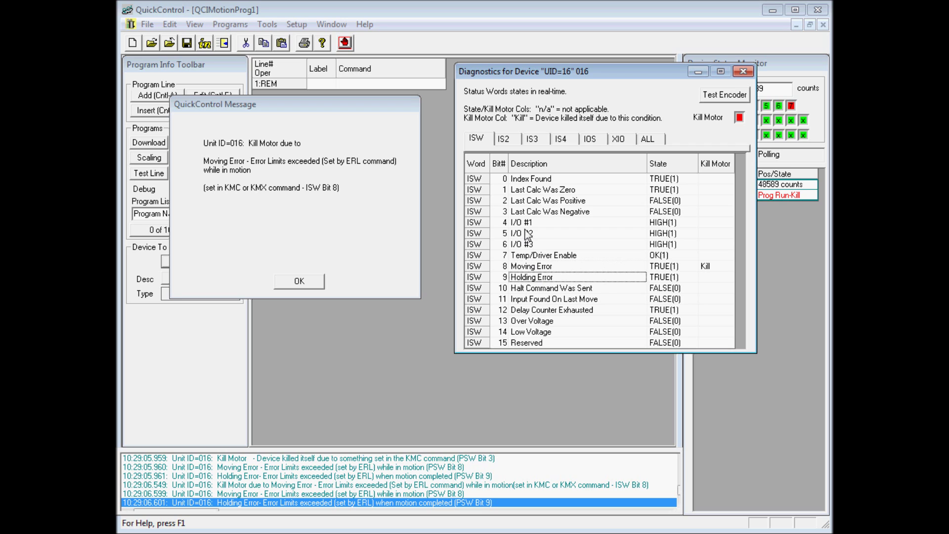
left_click(299, 283)
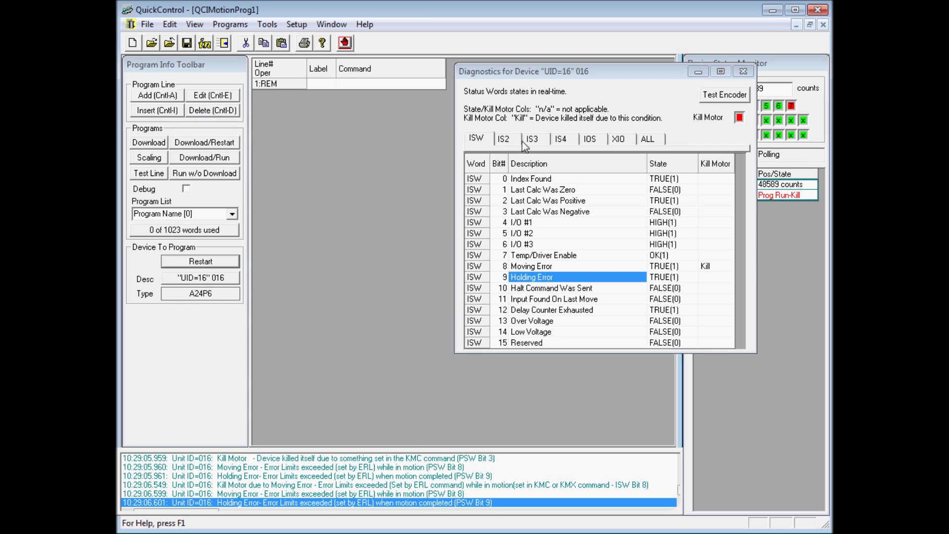
Review the IS2, IS3, IS4, IOS and XIO status words in the diagnostics, and close the diagnostics window.
left_click(517, 142)
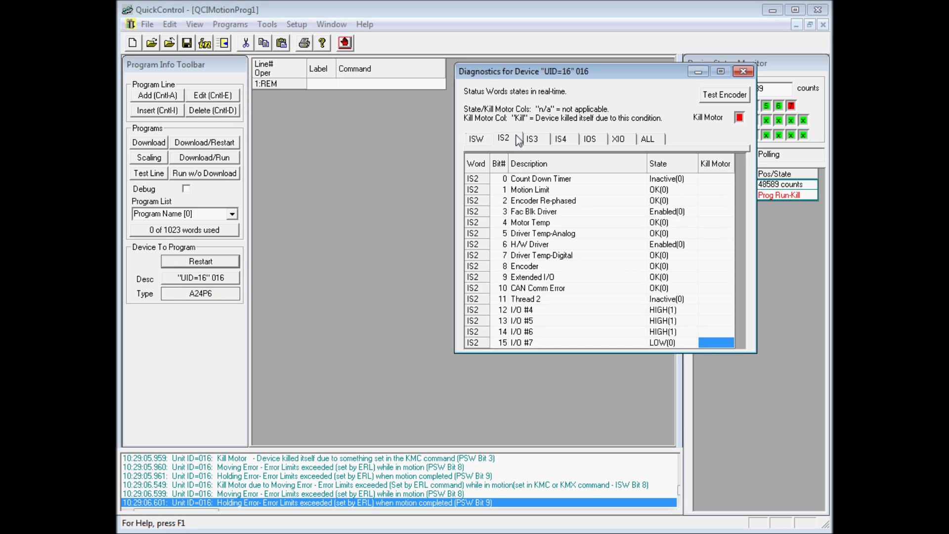
left_click_drag(557, 74, 496, 99)
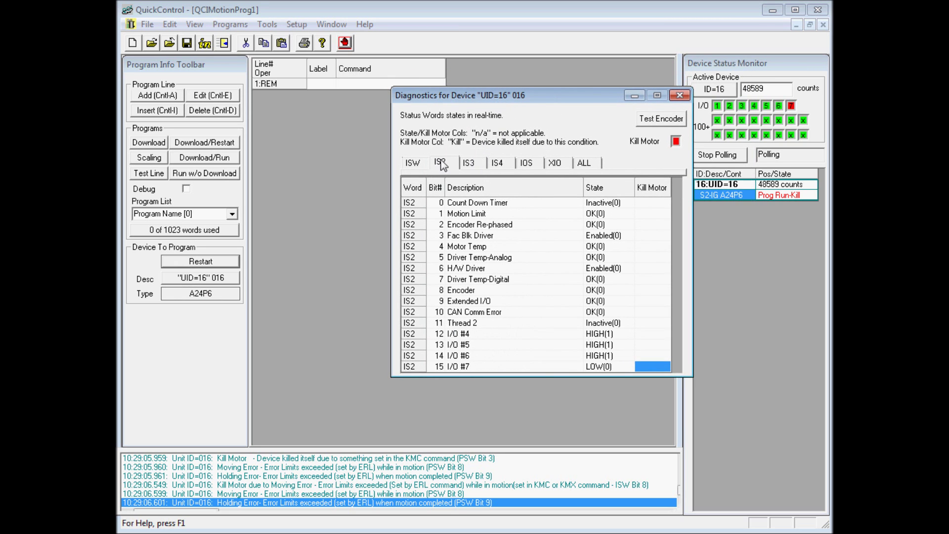
left_click(481, 168)
left_click(497, 165)
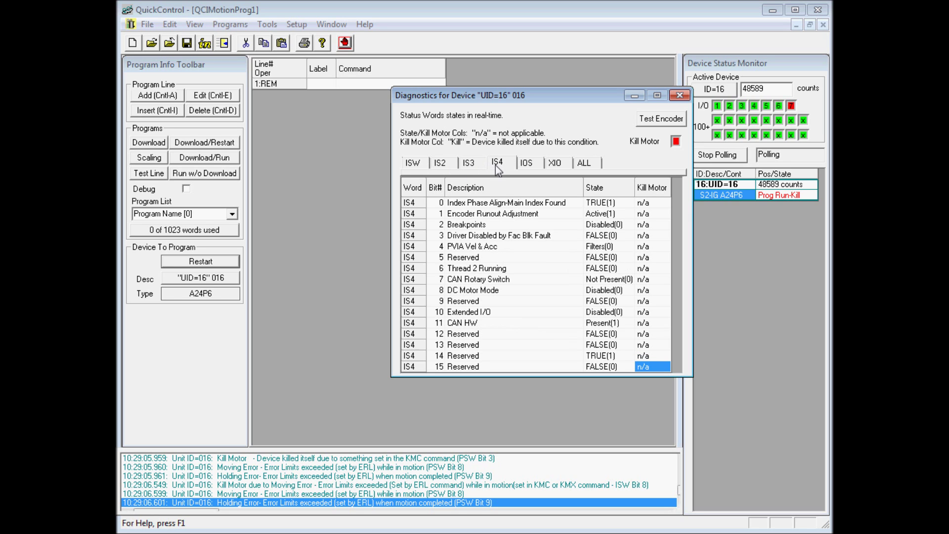
left_click(528, 166)
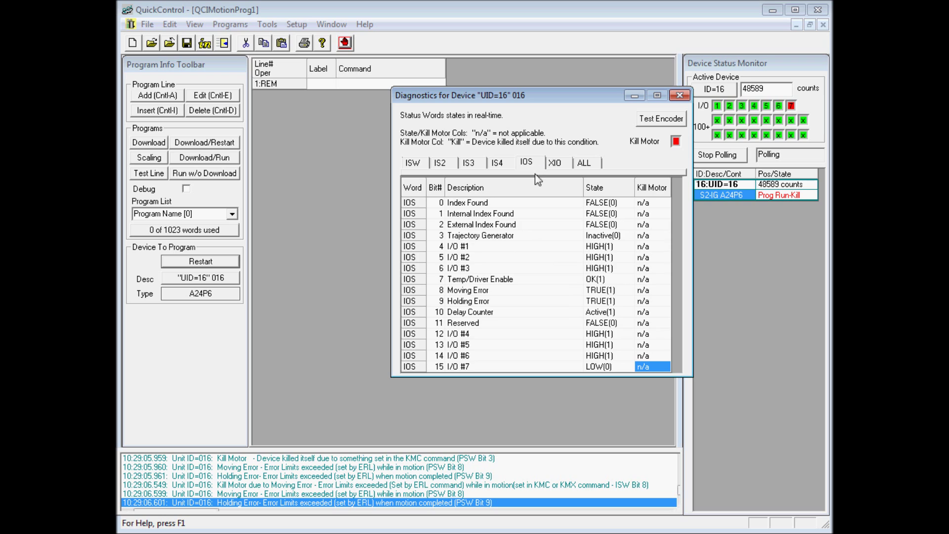
left_click(556, 165)
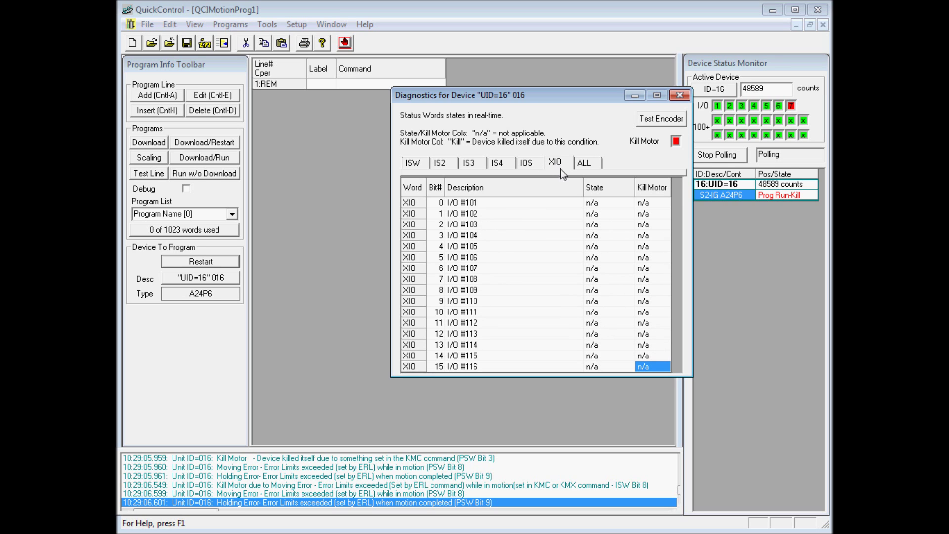
left_click(677, 95)
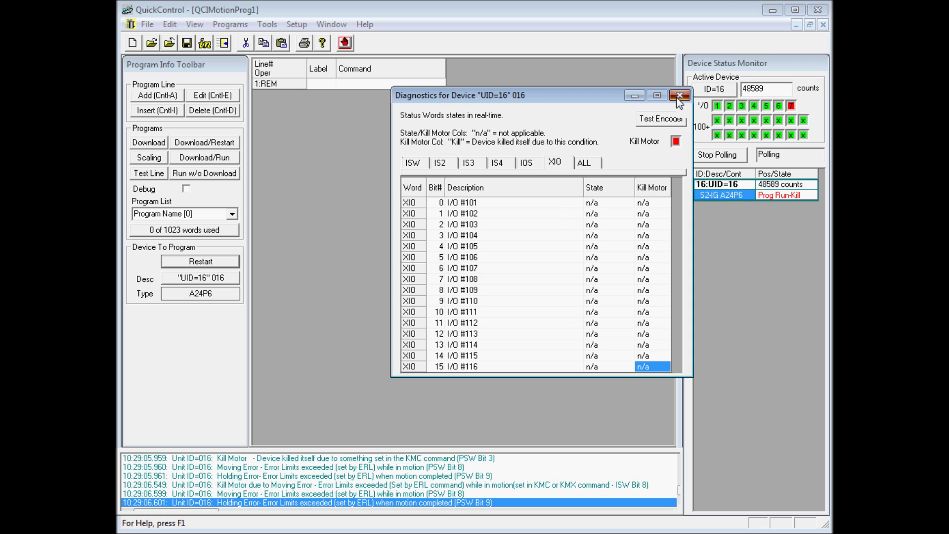